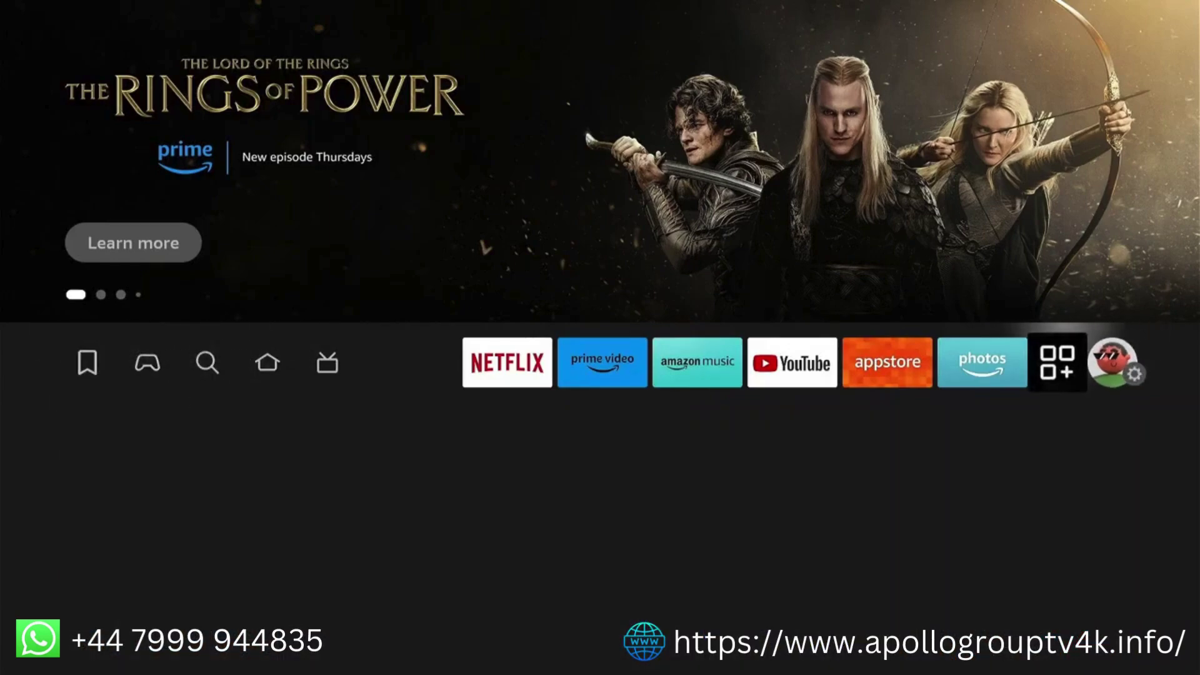
Launch Downloader from the apps row on the Fire TV home screen
key(Down)
key(Right)
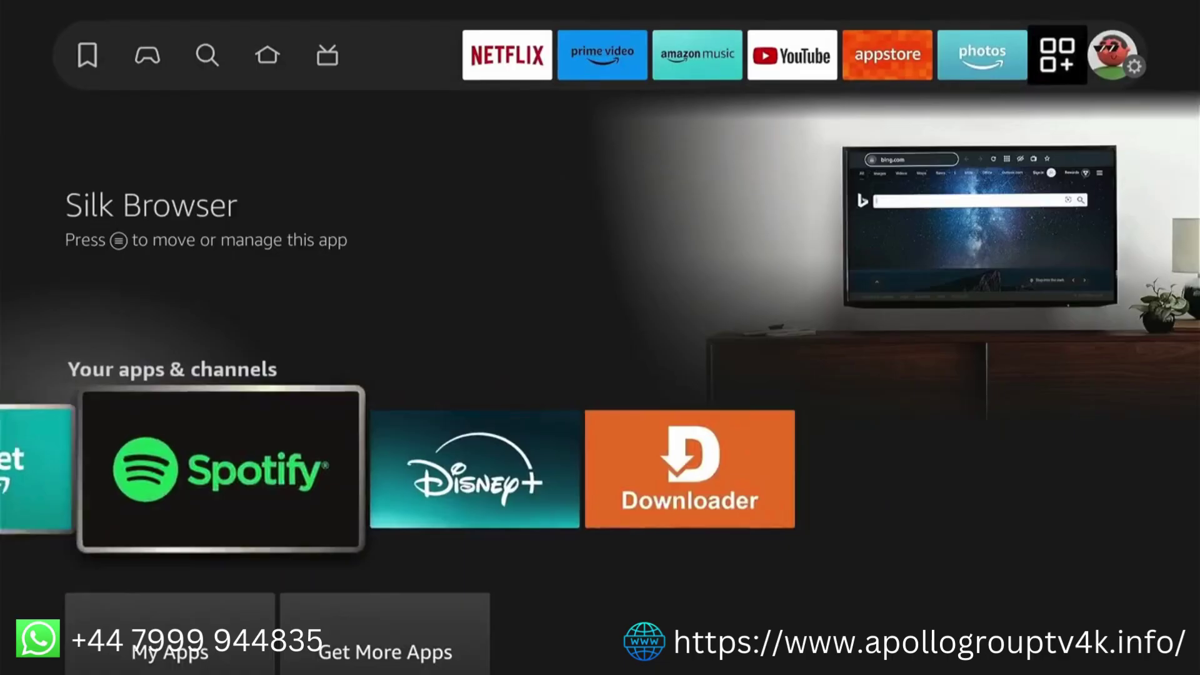
key(Right)
key(Right)
key(Return)
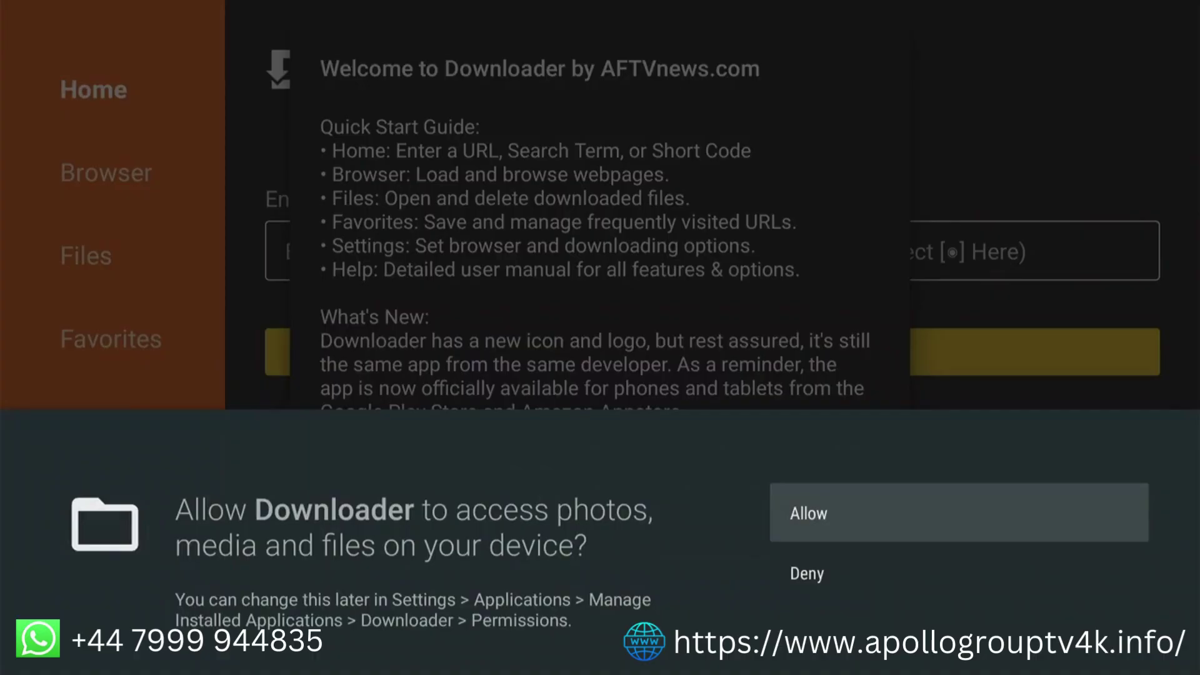
Allow Downloader file access, dismiss the welcome guide, and enter short code 272483 as the address
key(Return)
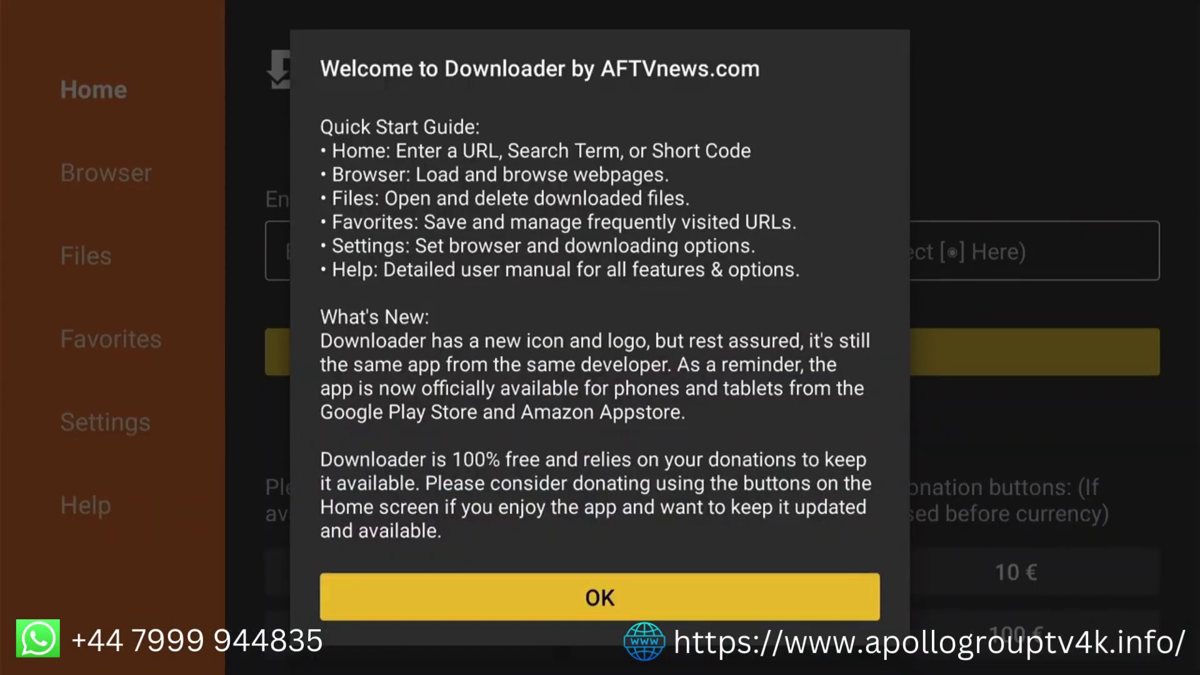
key(Return)
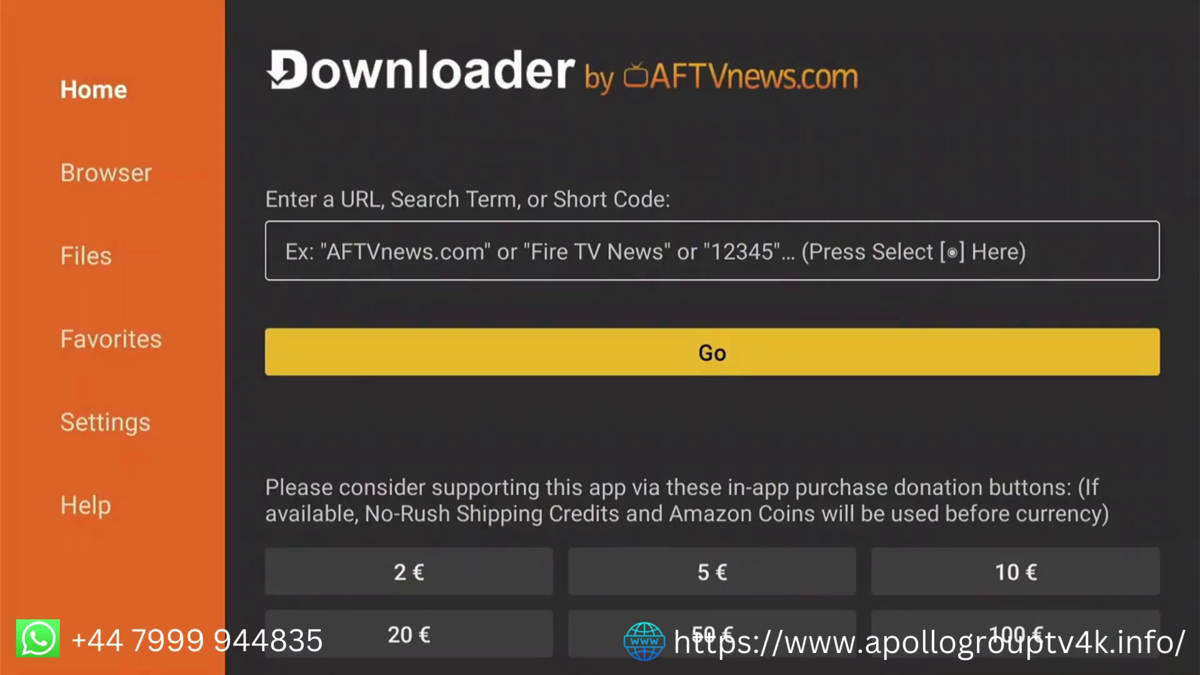
click(287, 251)
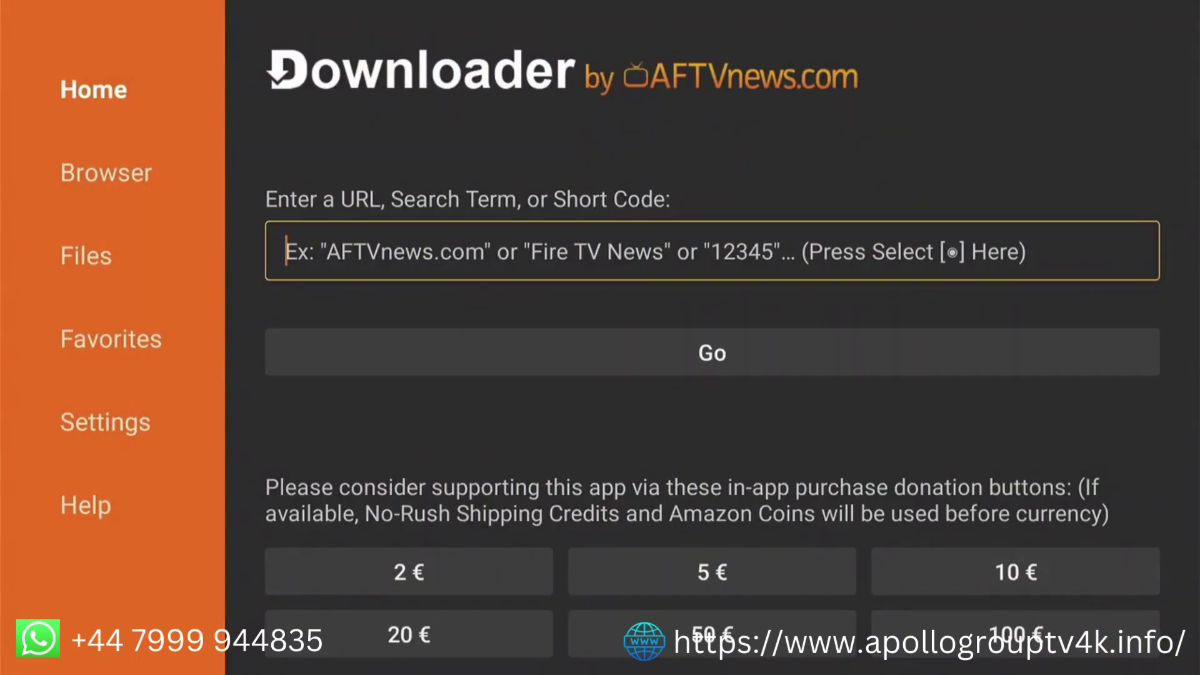
text(2)
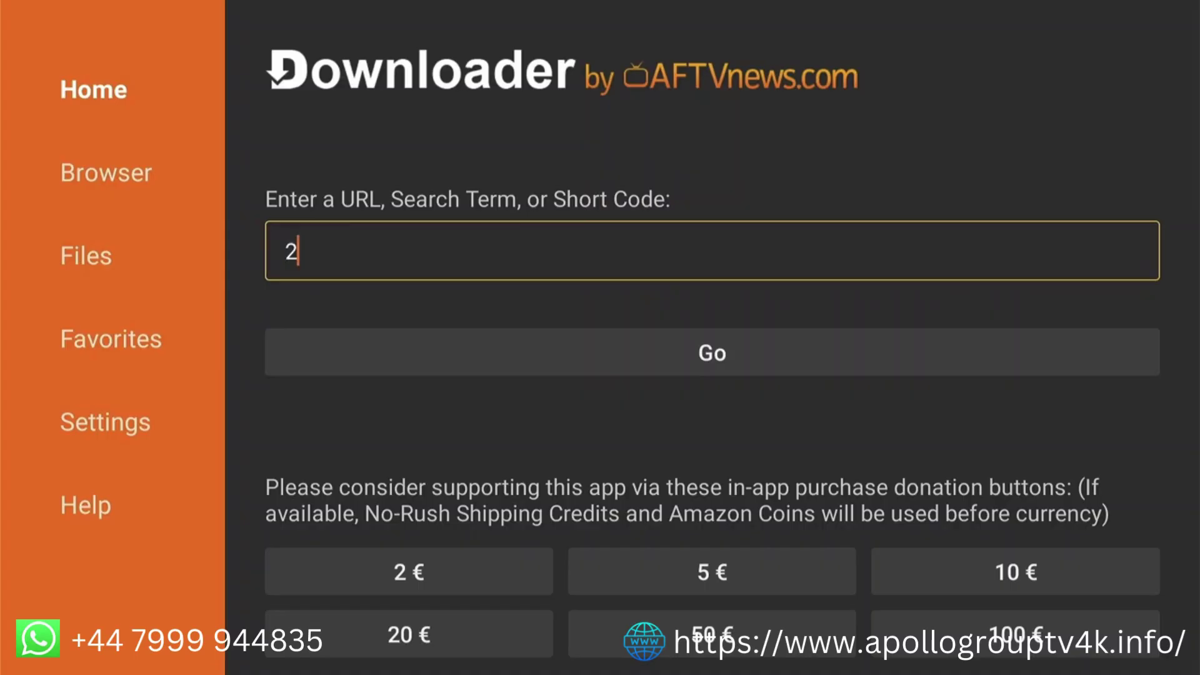
text(72483)
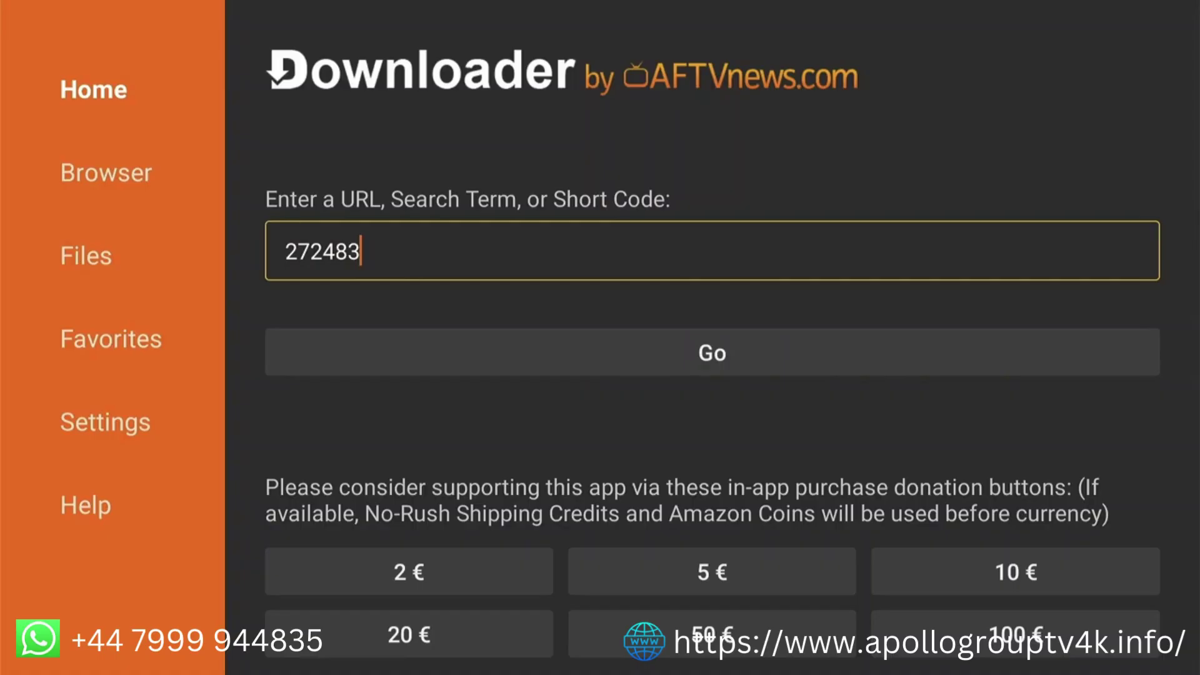
Load short code 272483, accept the privacy consent, and download the 12.4 MB tivimate.apk
key(Return)
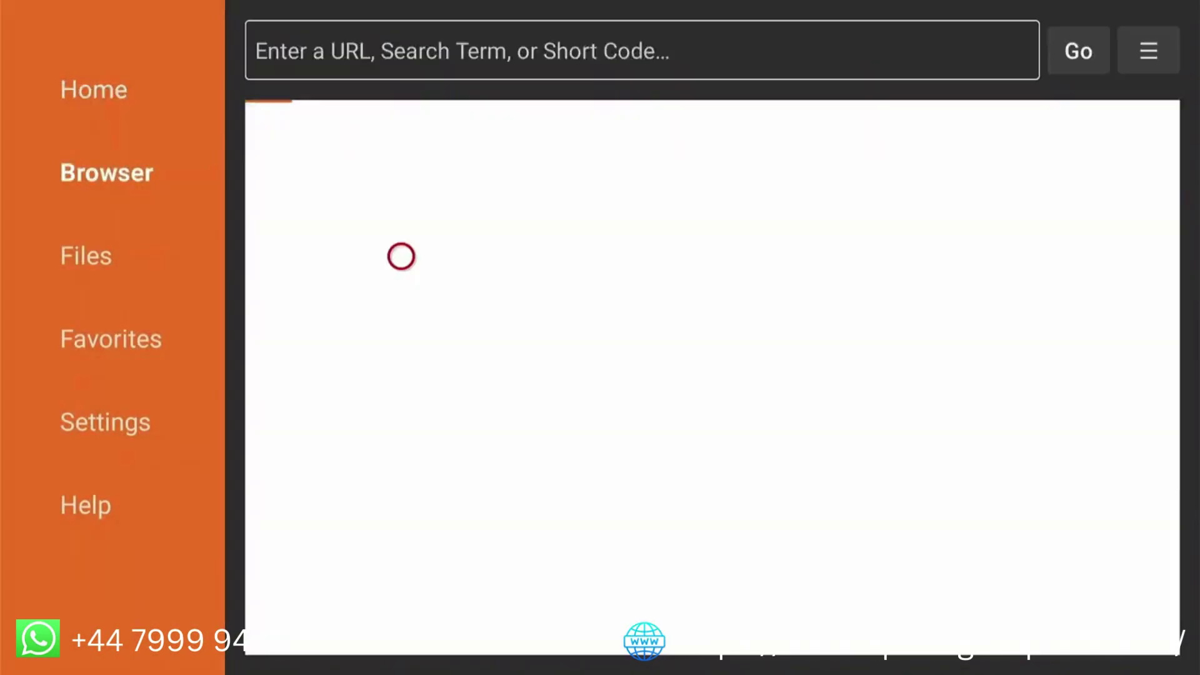
click(400, 256)
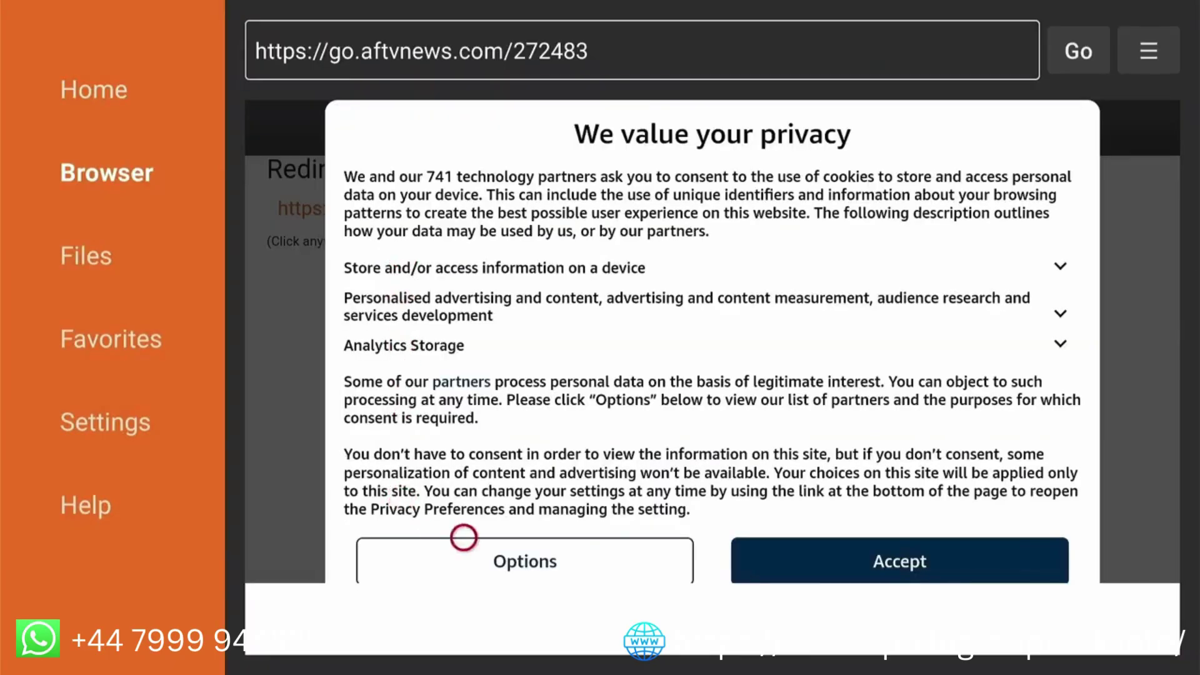
click(839, 537)
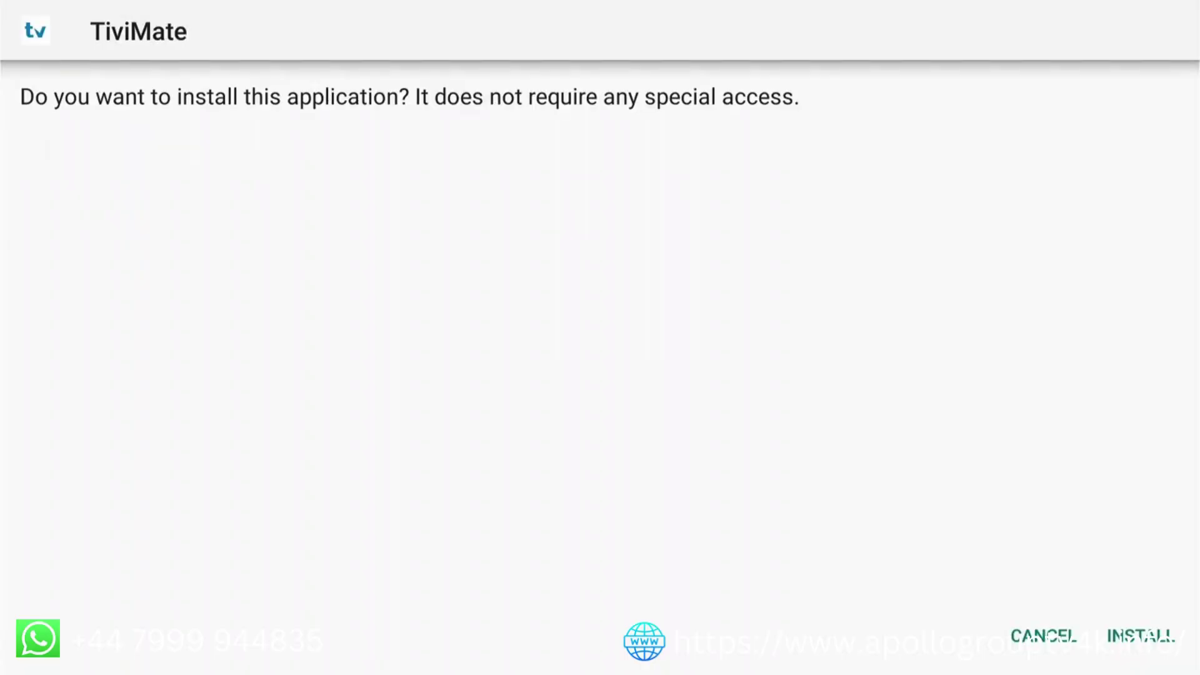
Install TiviMate from the package installer and return to Downloader's status dialog
key(Right)
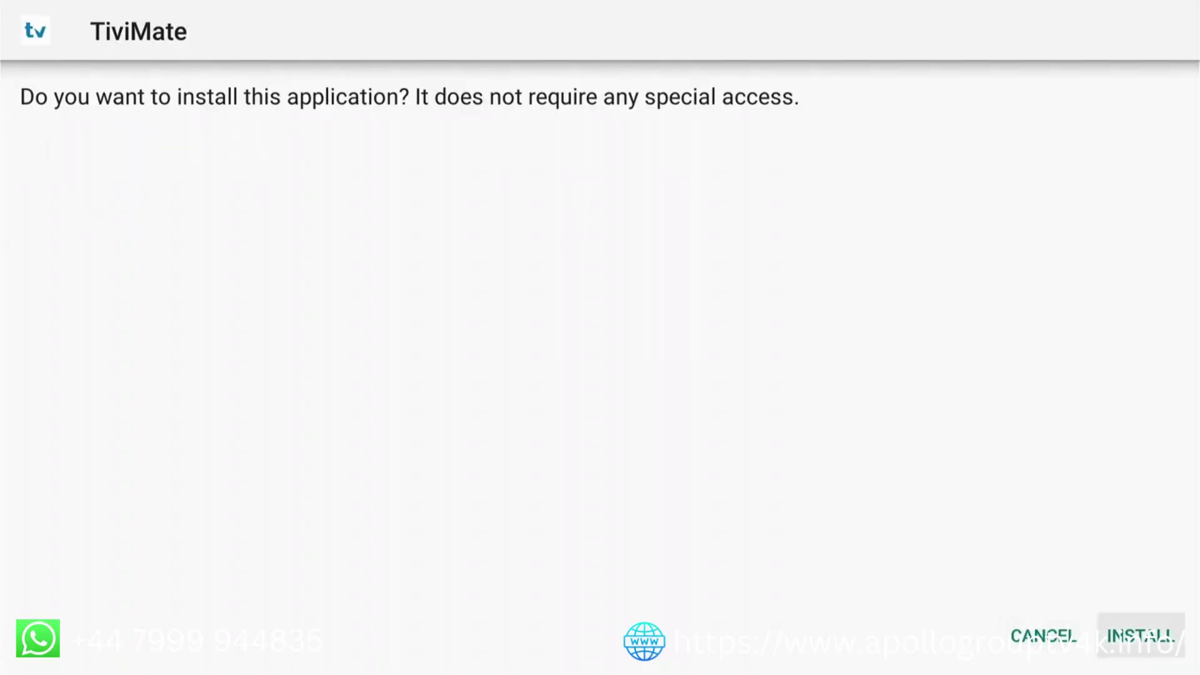
key(Return)
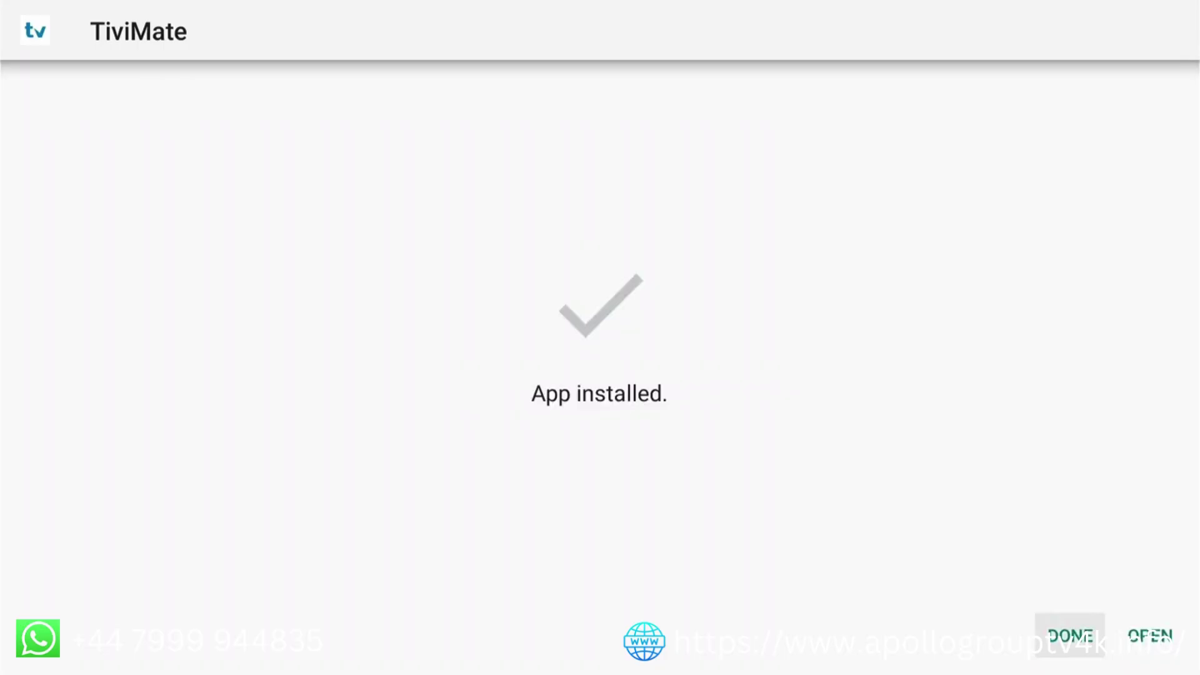
key(Return)
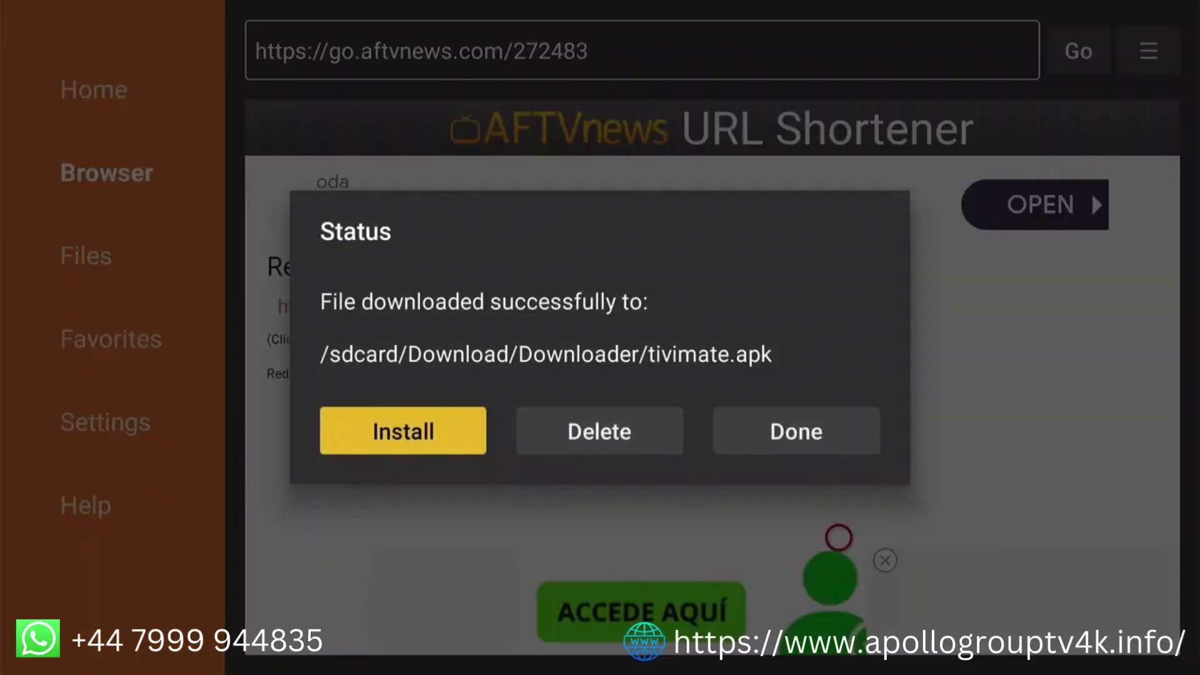
Delete the downloaded tivimate.apk file and confirm the deletion
key(Right)
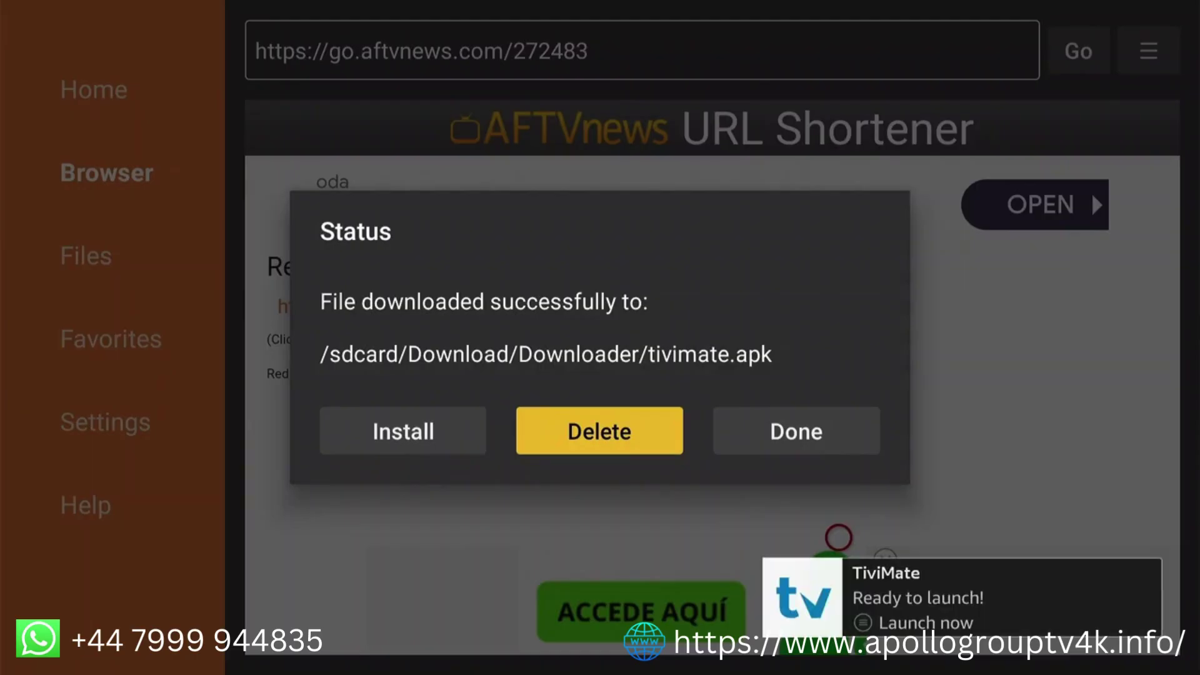
key(Return)
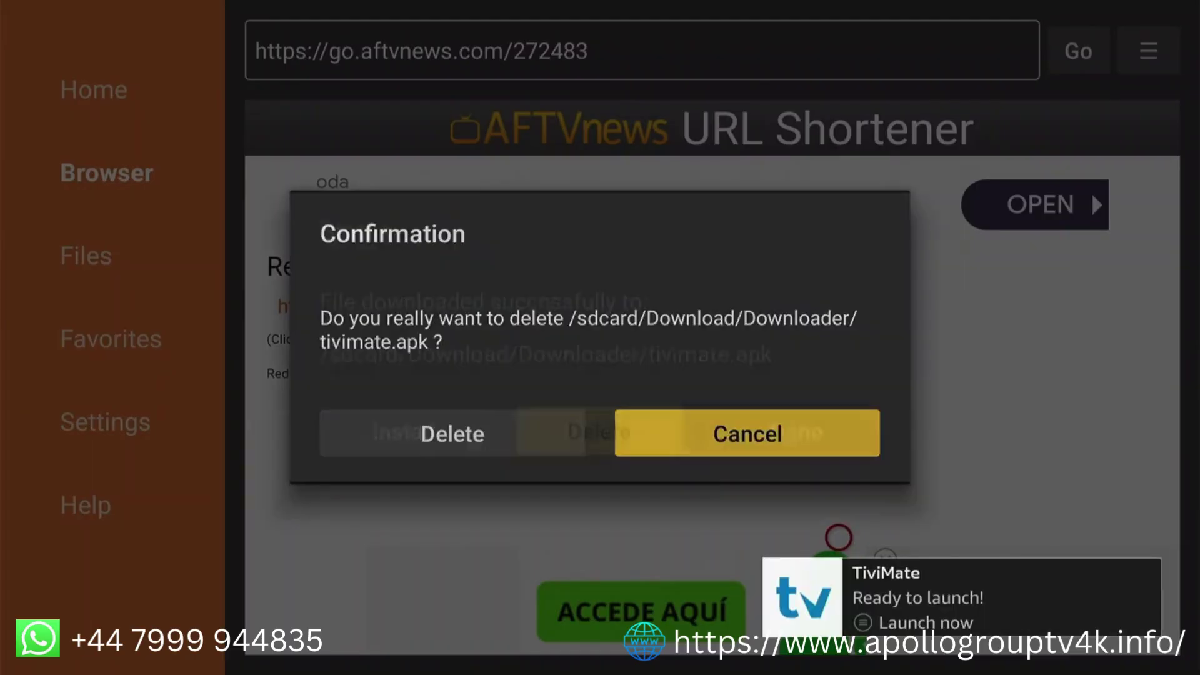
key(Left)
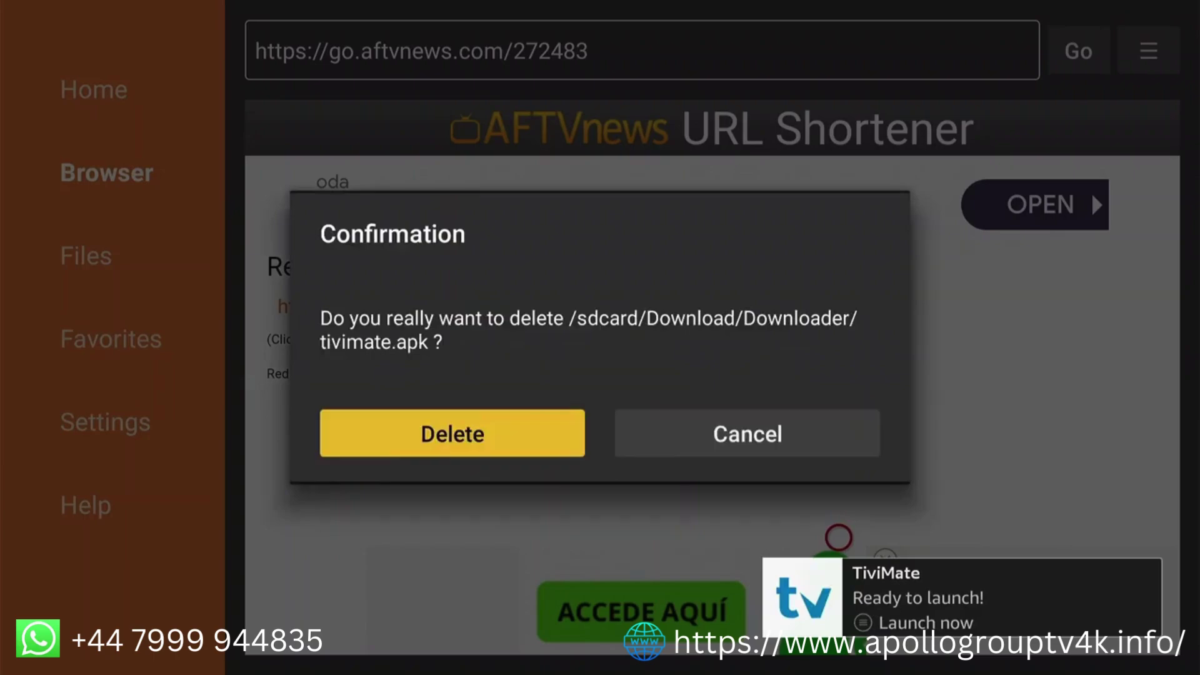
key(Return)
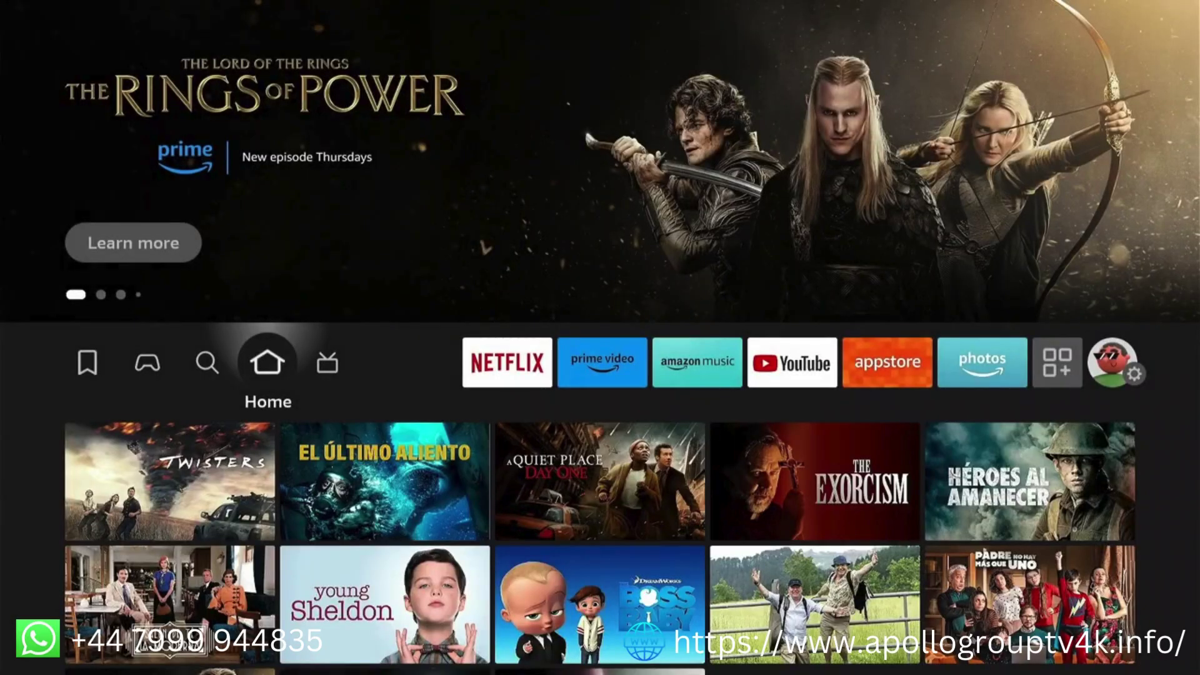
Go to Your apps & channels on the home screen and highlight the TiviMate tile
key(Left)
key(Left)
key(Left)
key(Left)
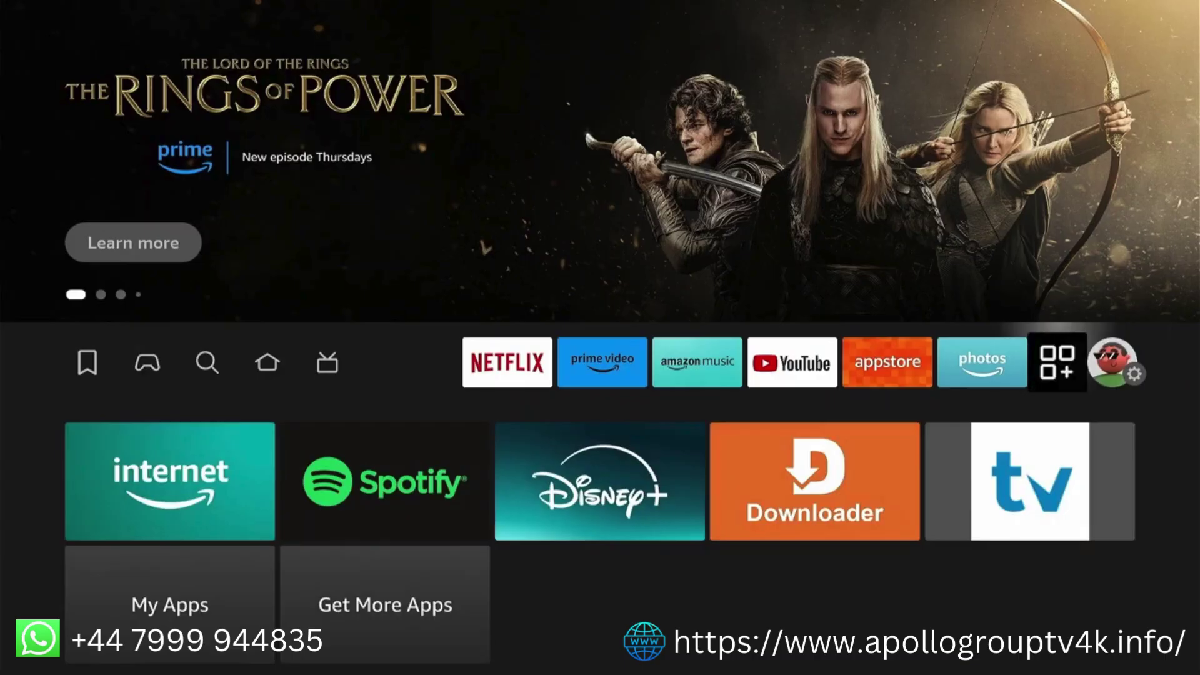
key(Down)
key(Right)
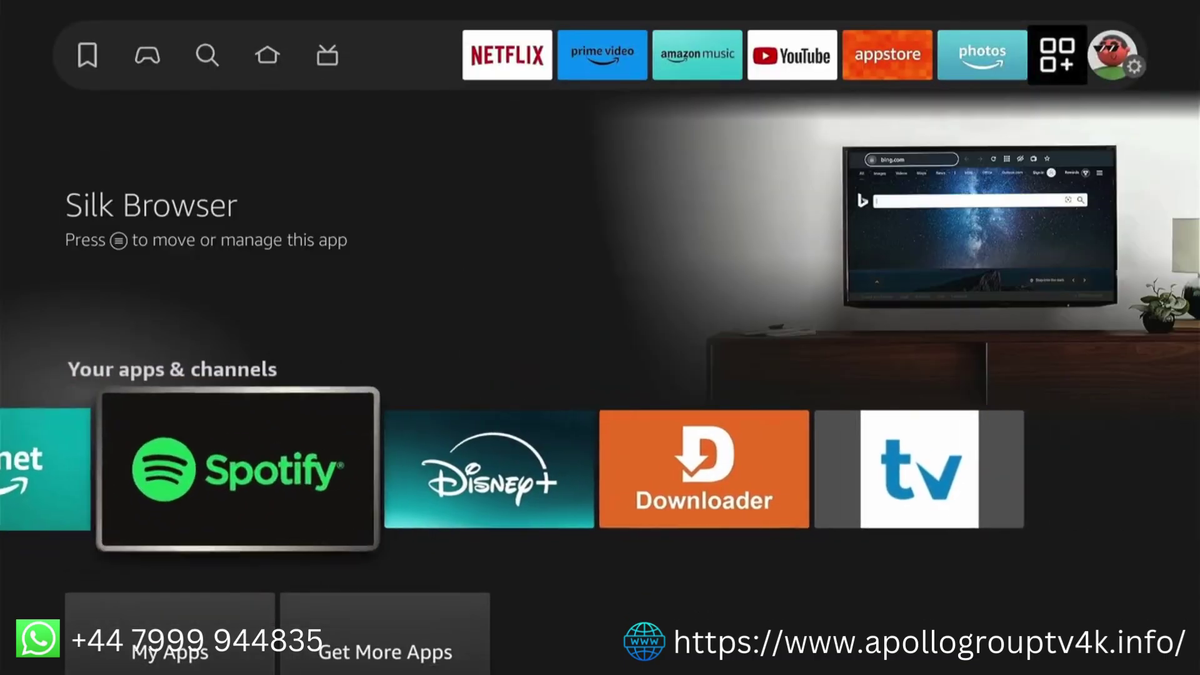
key(Right)
key(Right)
key(Right)
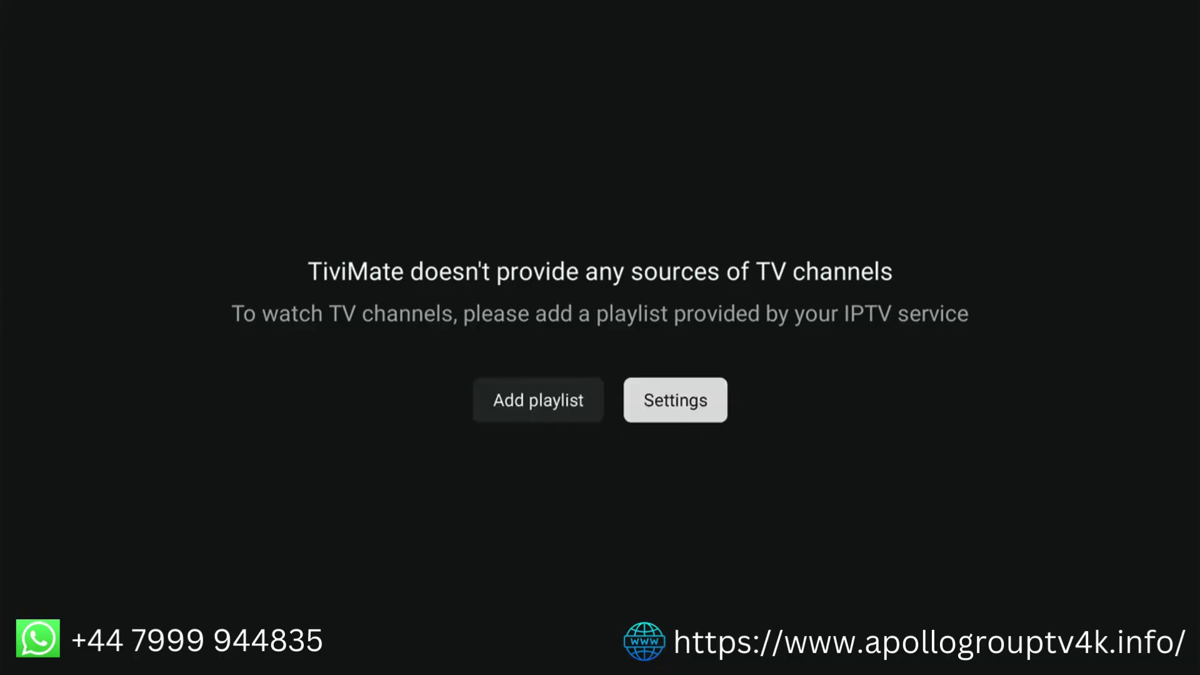
Launch TiviMate and select Settings on its no-playlist screen
key(Return)
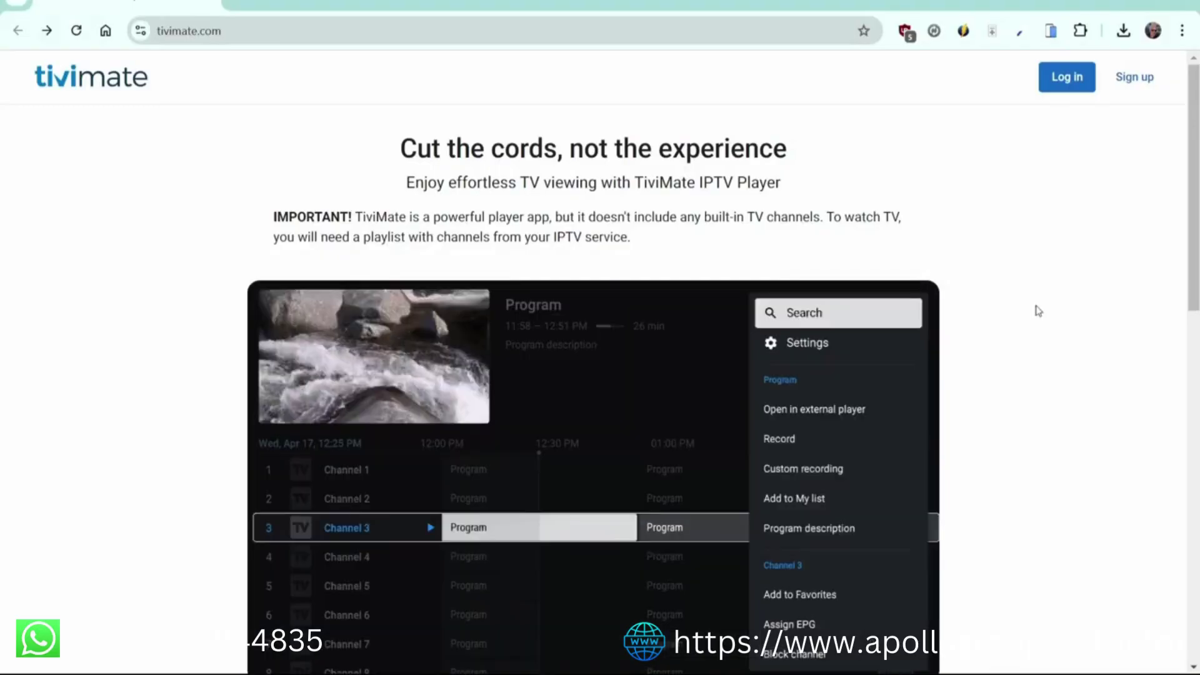
Register a new tivimate.com account with an email address and a confirmed password
click(1130, 84)
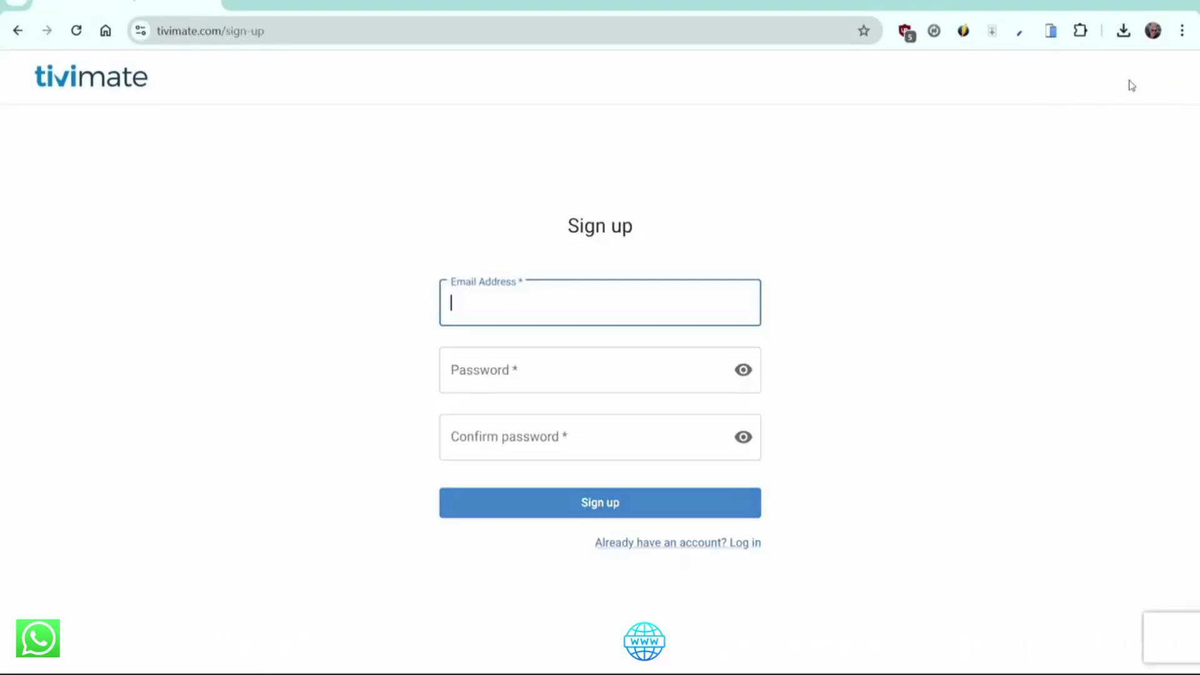
text(unreadableemail)
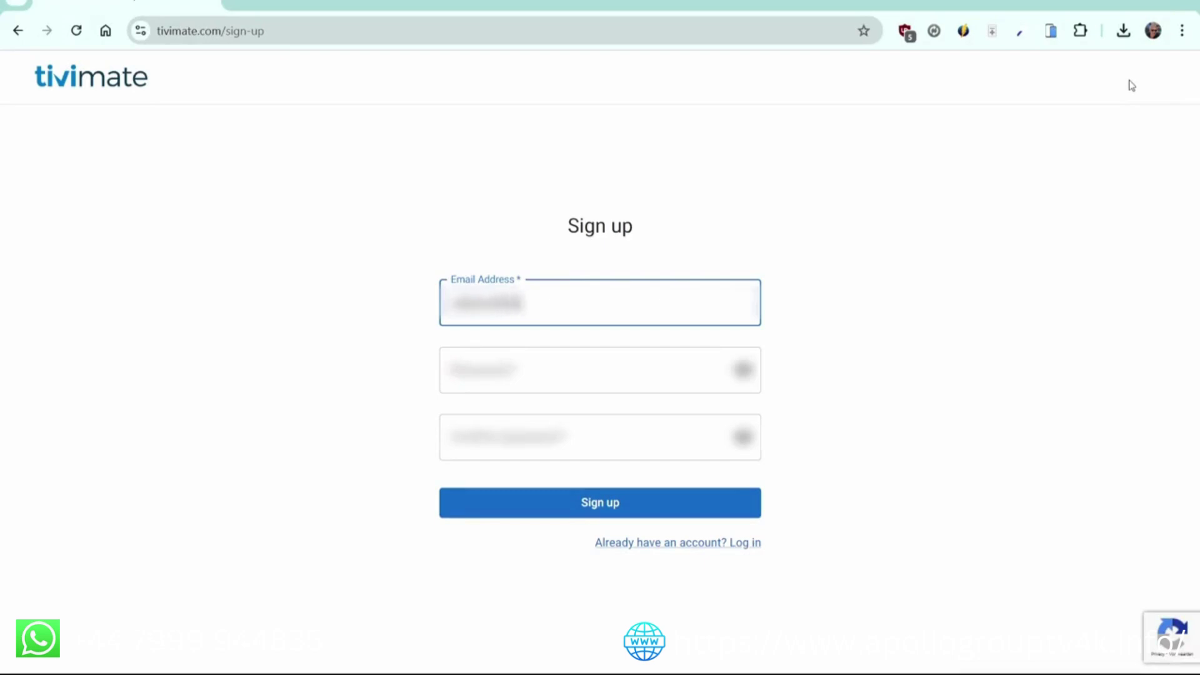
text(.com)
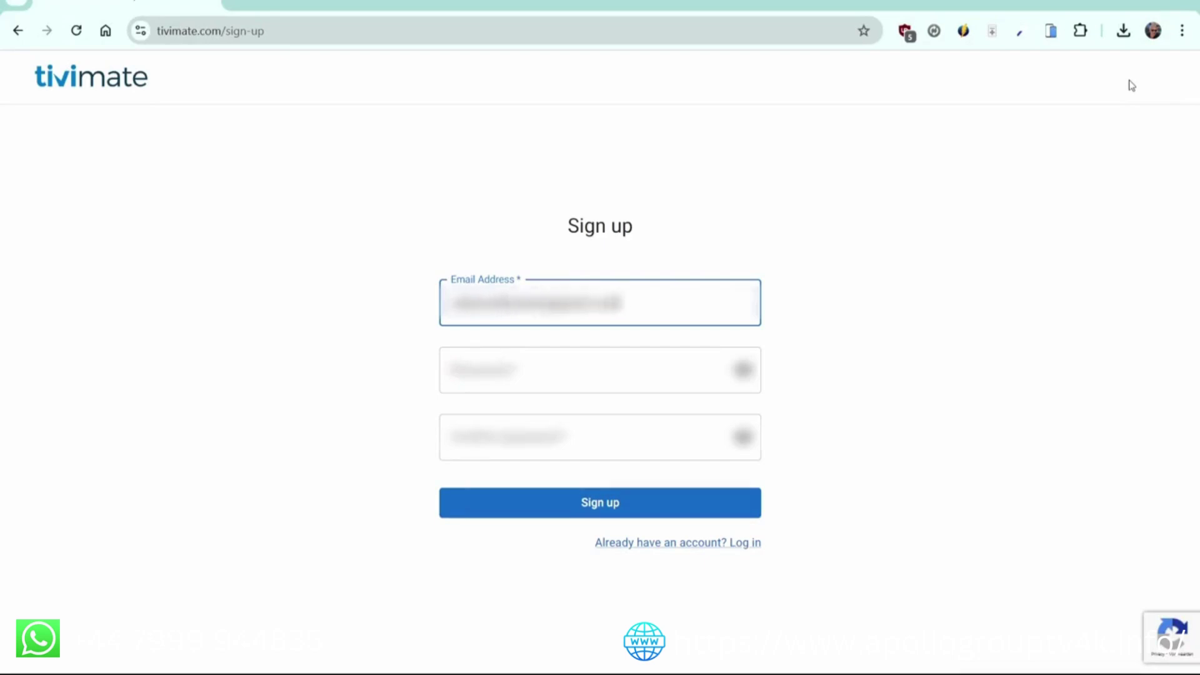
click(616, 375)
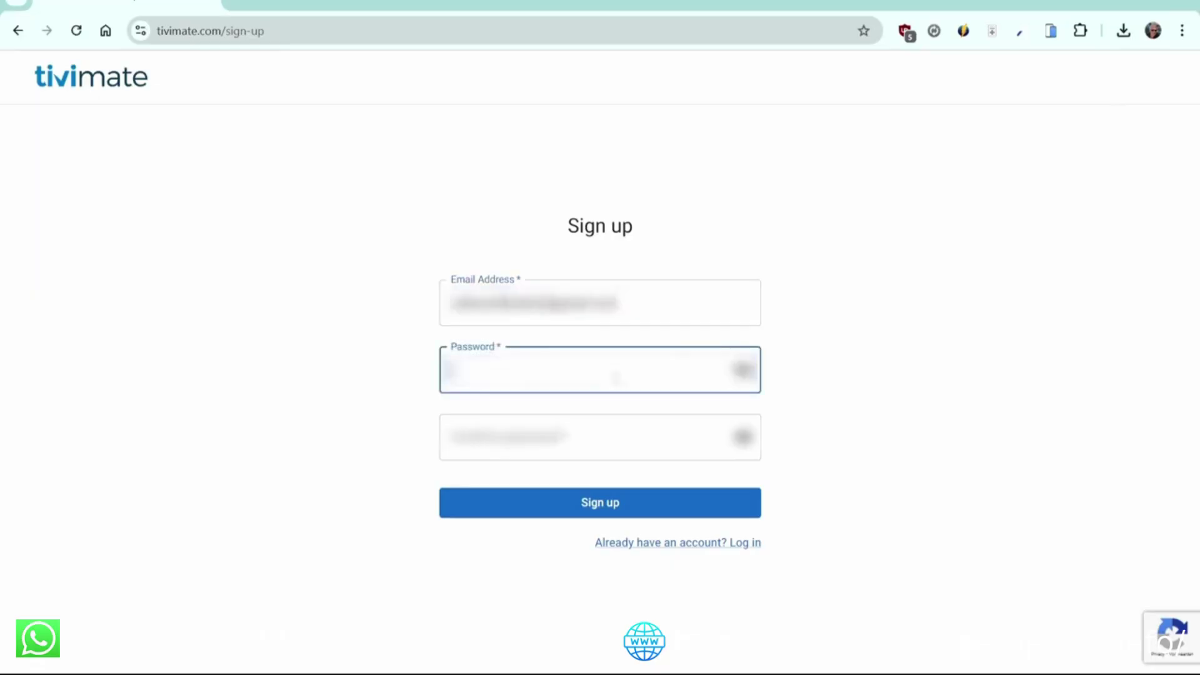
text(passwordword123)
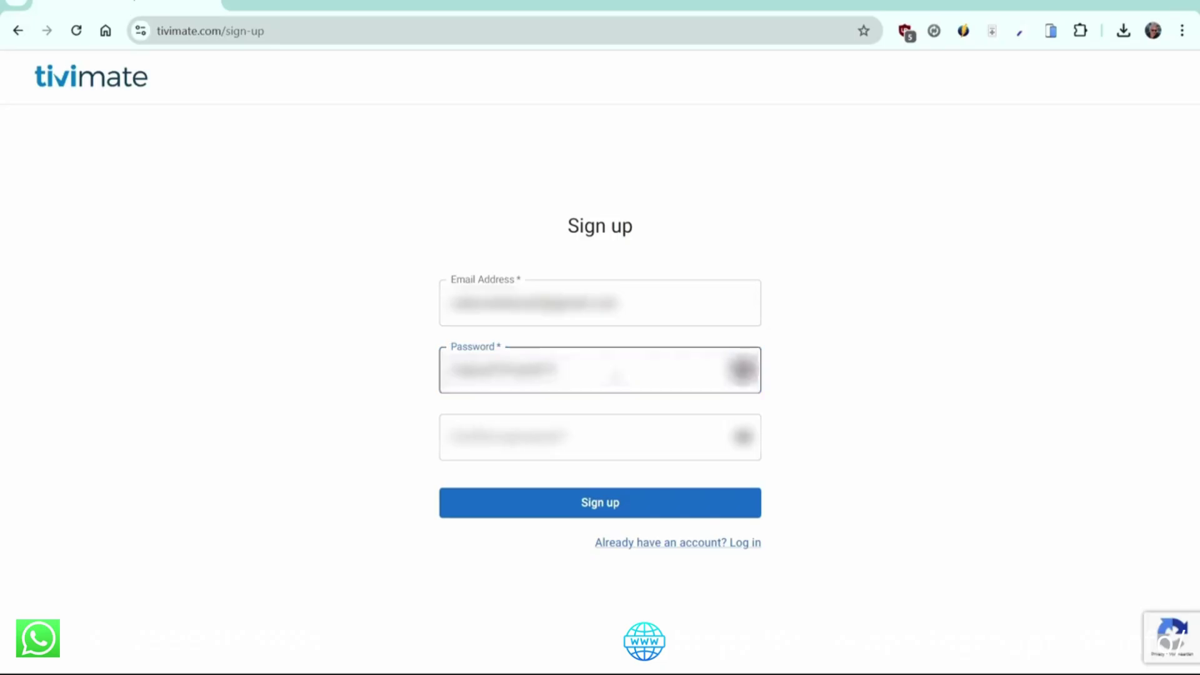
key(Tab)
text(password)
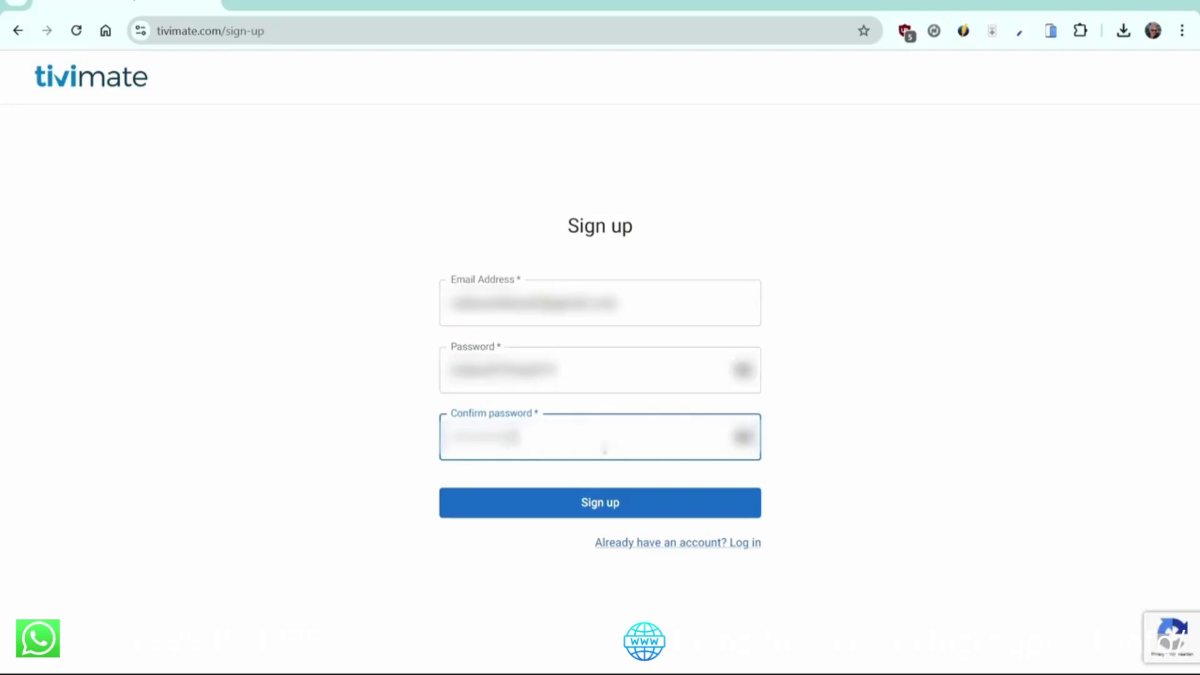
click(606, 514)
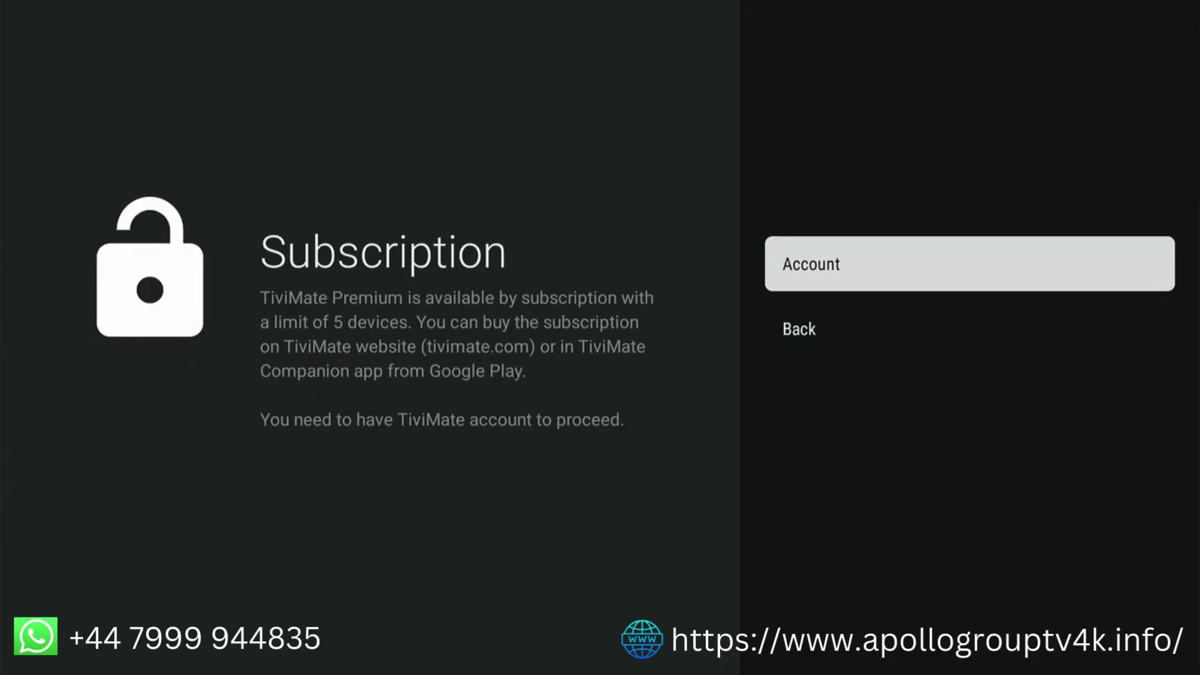
Select Account on TiviMate's Subscription screen to reach the login form
key(Return)
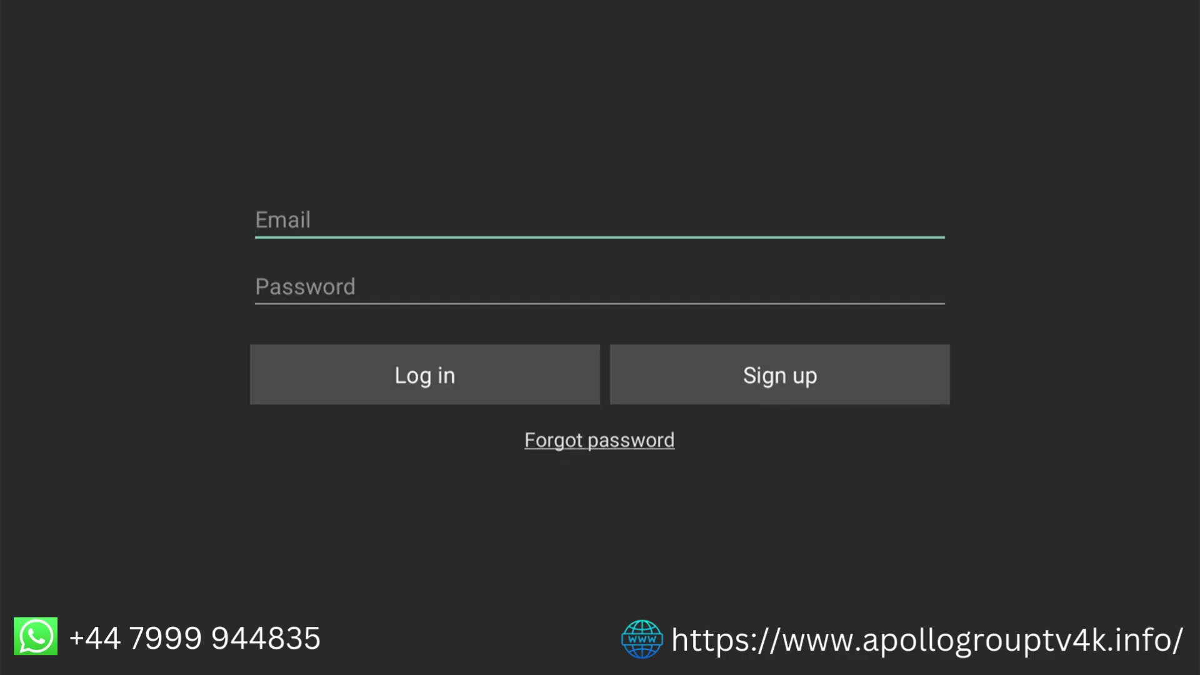
Log in to TiviMate with the account email and password
text(user@gmail.com)
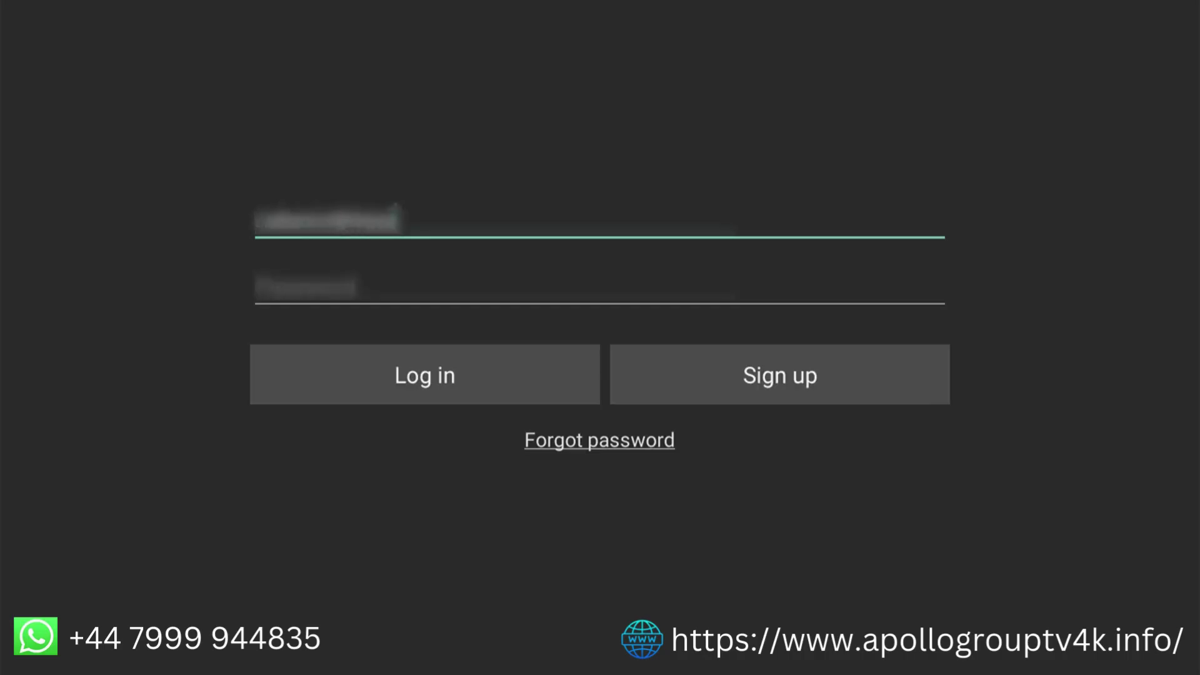
text(@gmail.com)
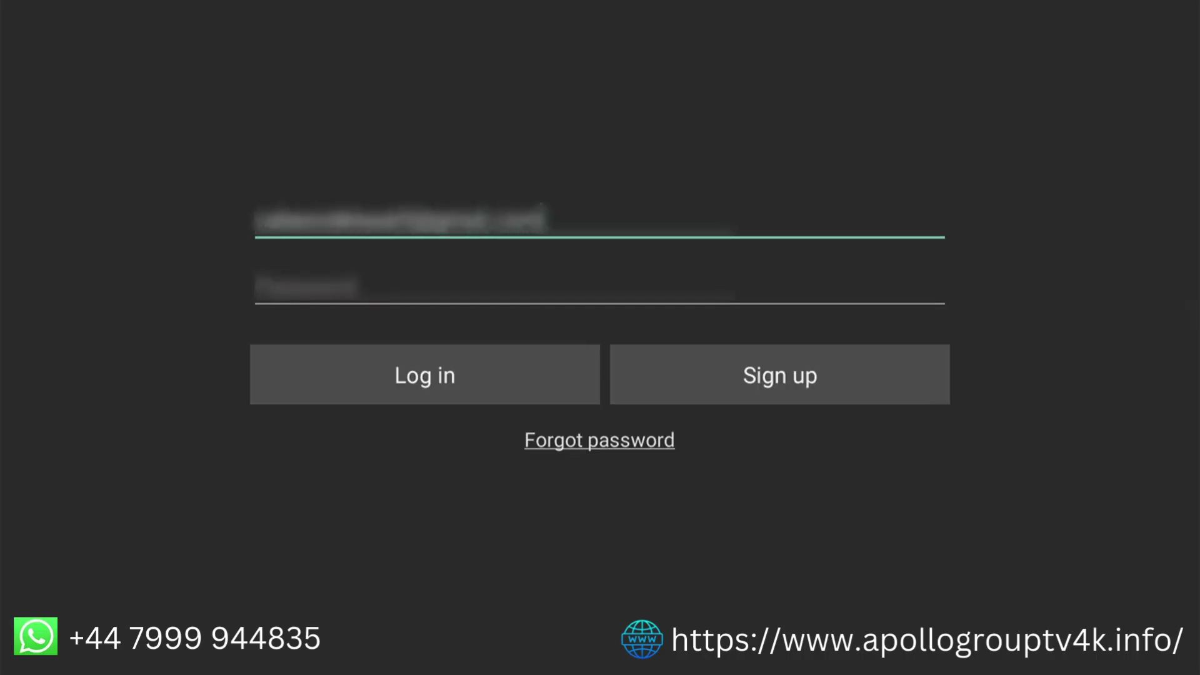
key(Return)
text(123456)
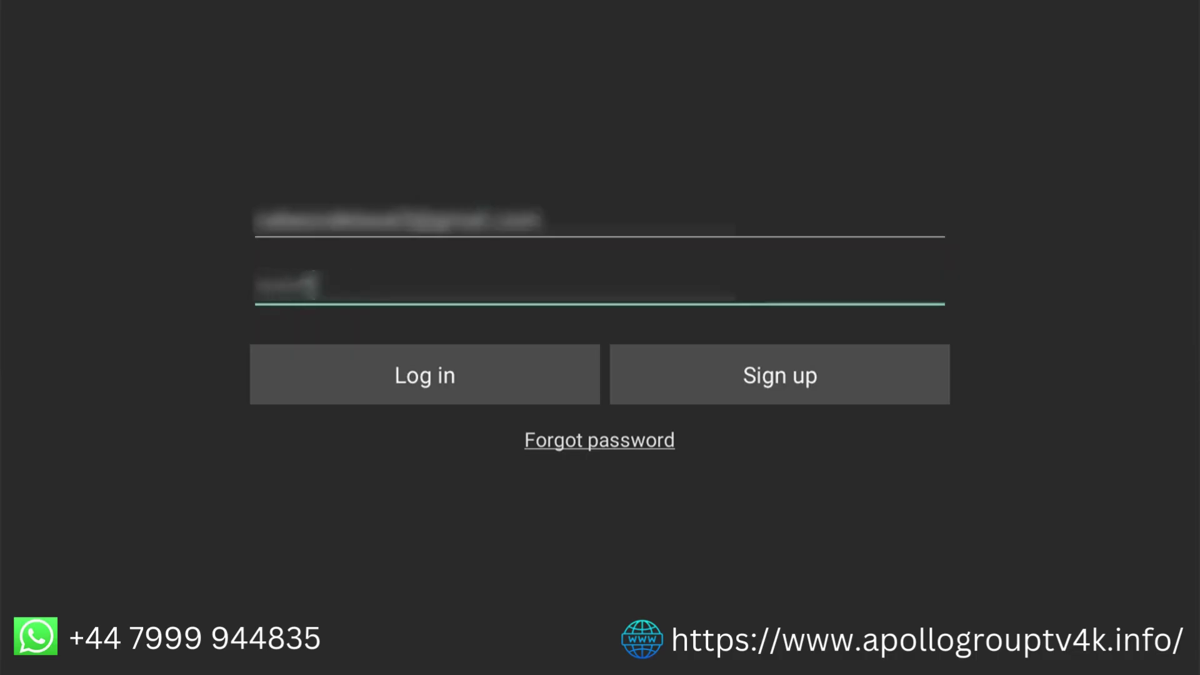
text(78)
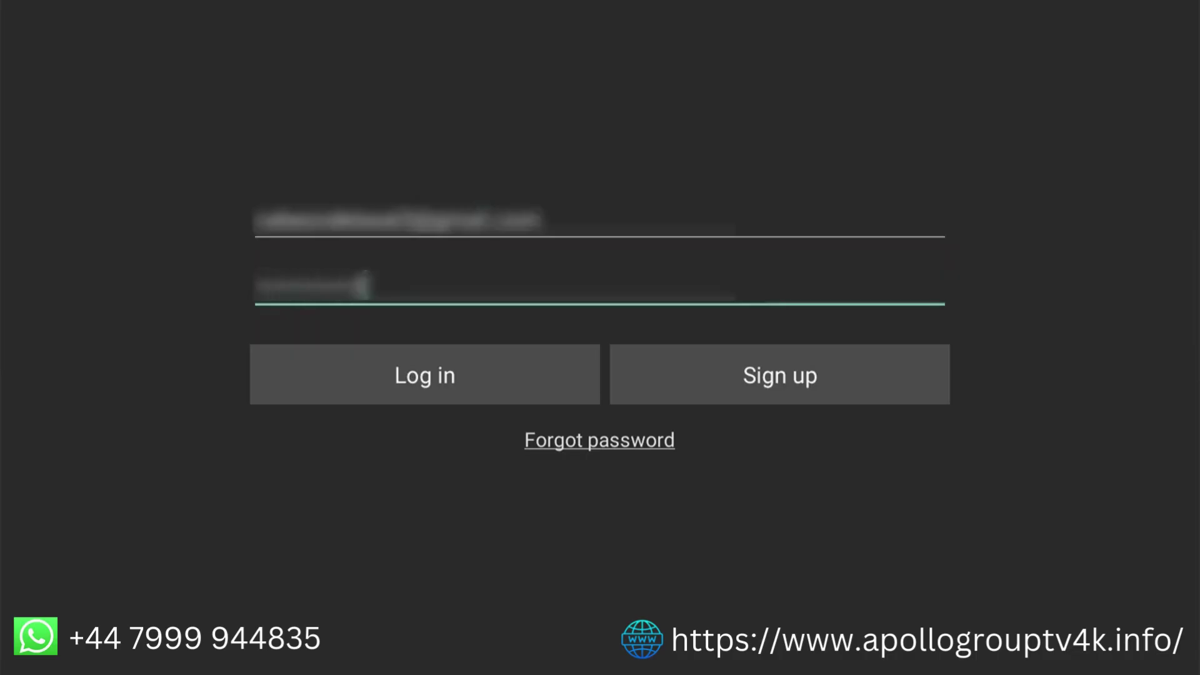
key(Return)
key(Return)
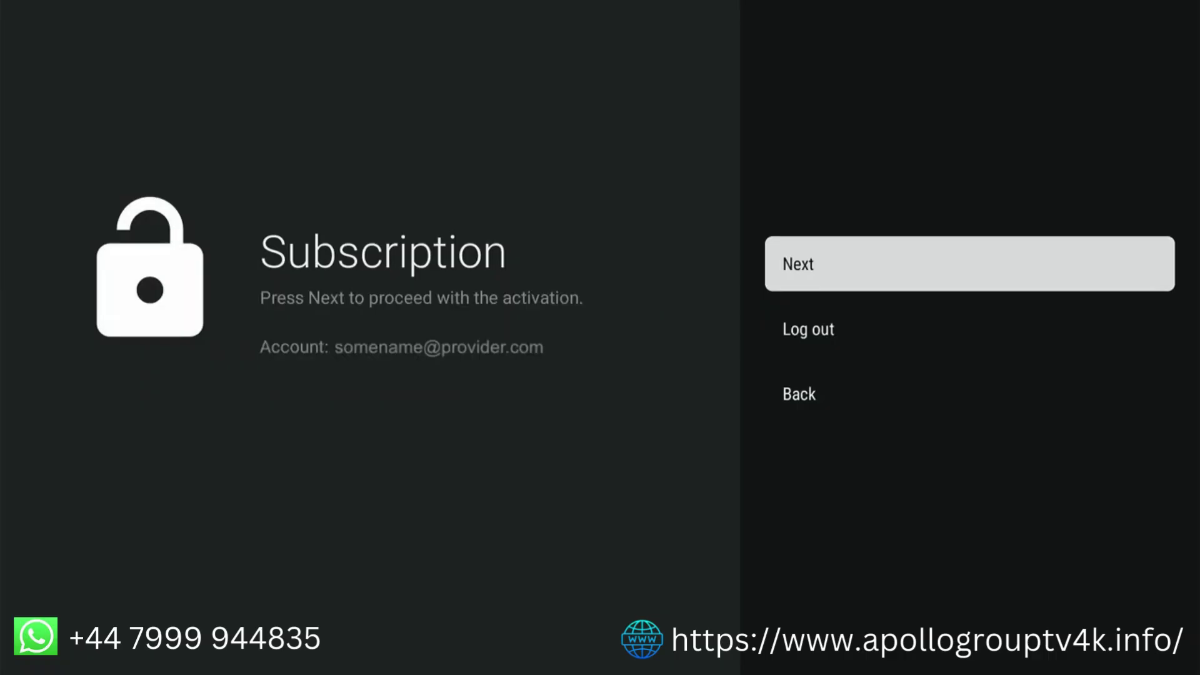
Rename the TiviMate device from its default to 'My Fire stick account' and activate Premium on it
key(Return)
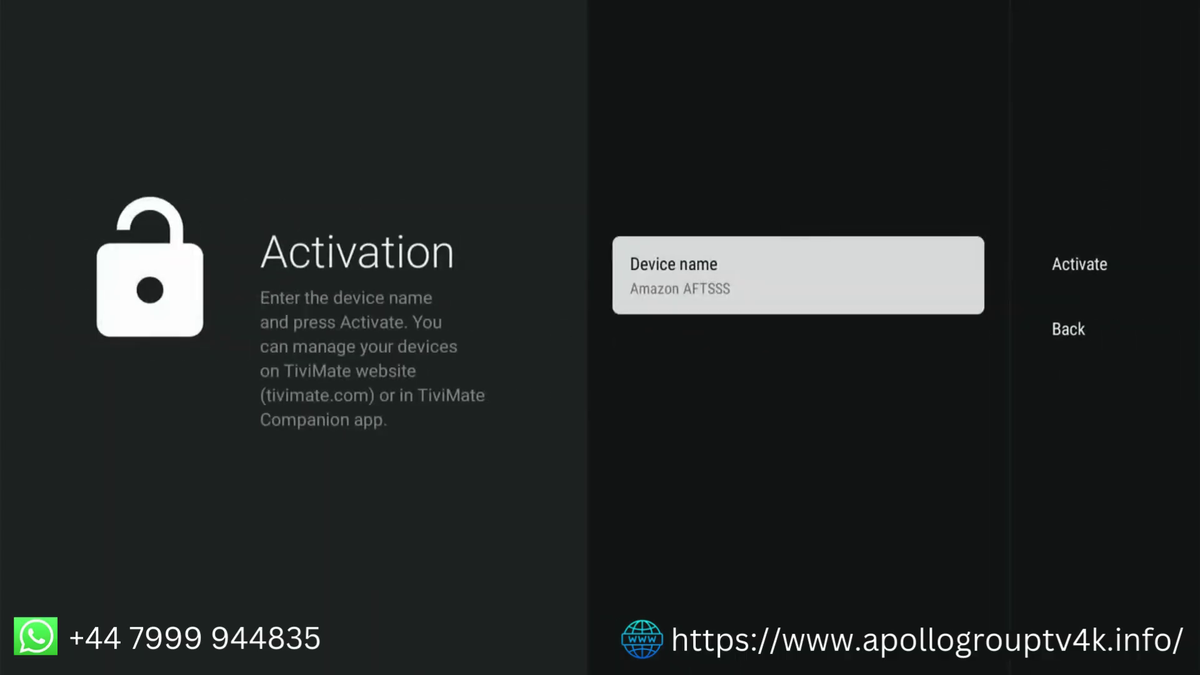
key(Return)
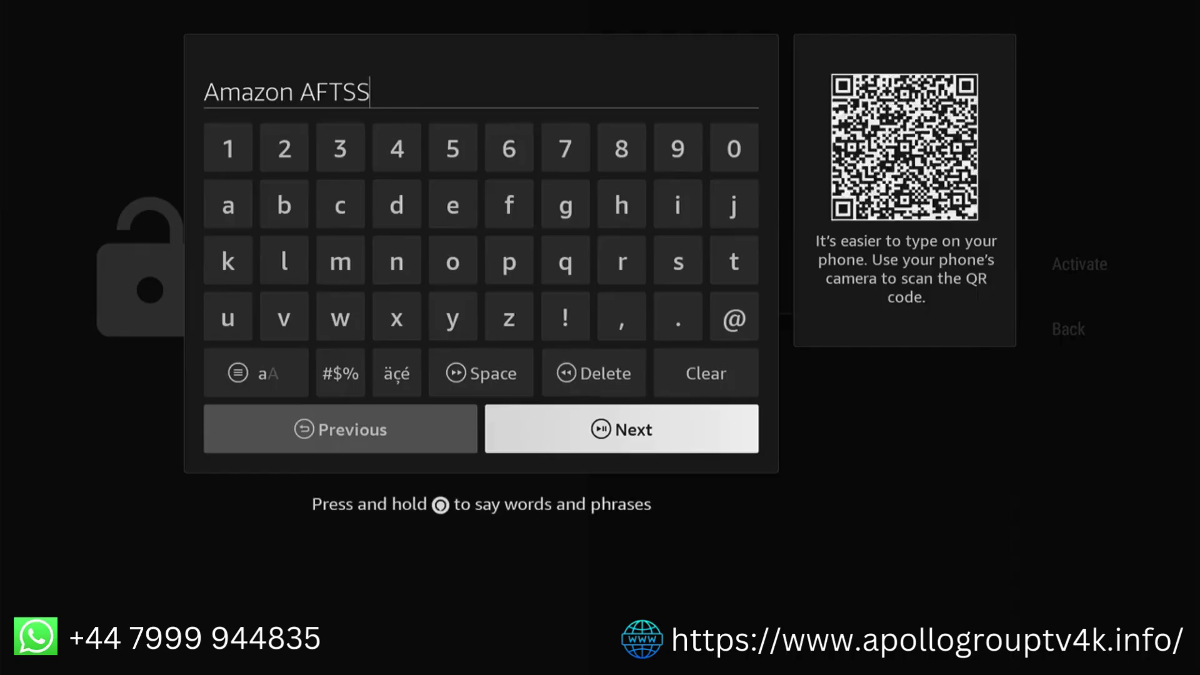
key(BackSpace)
text(My Fire )
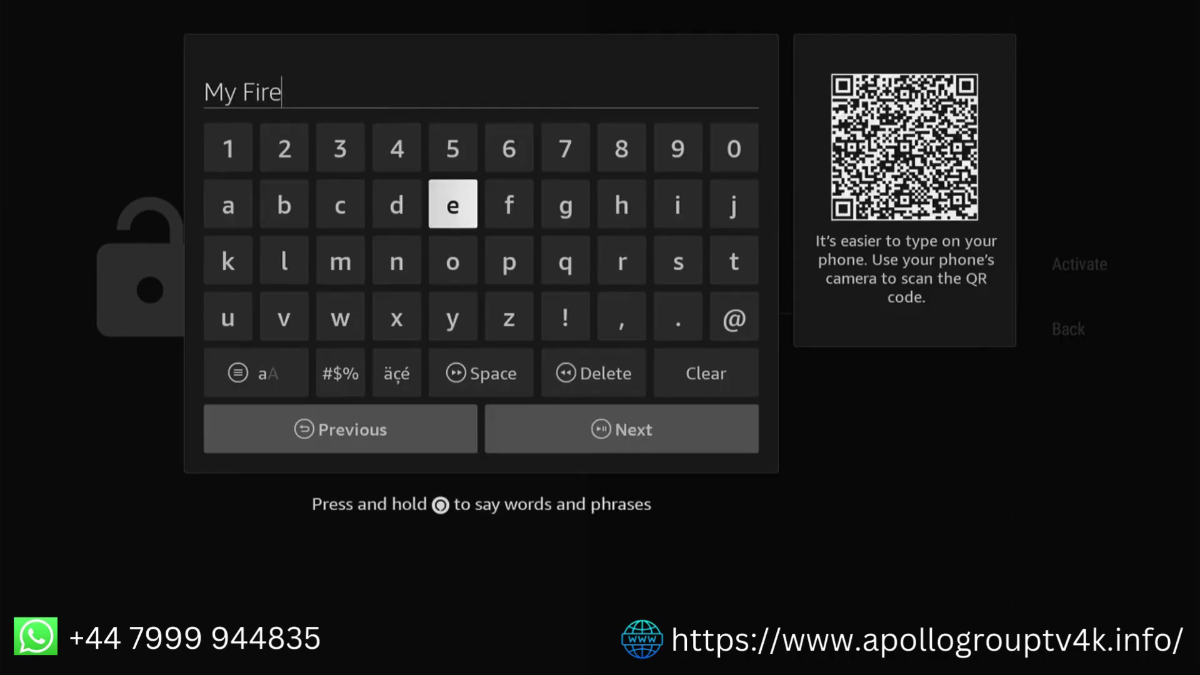
text(stick account)
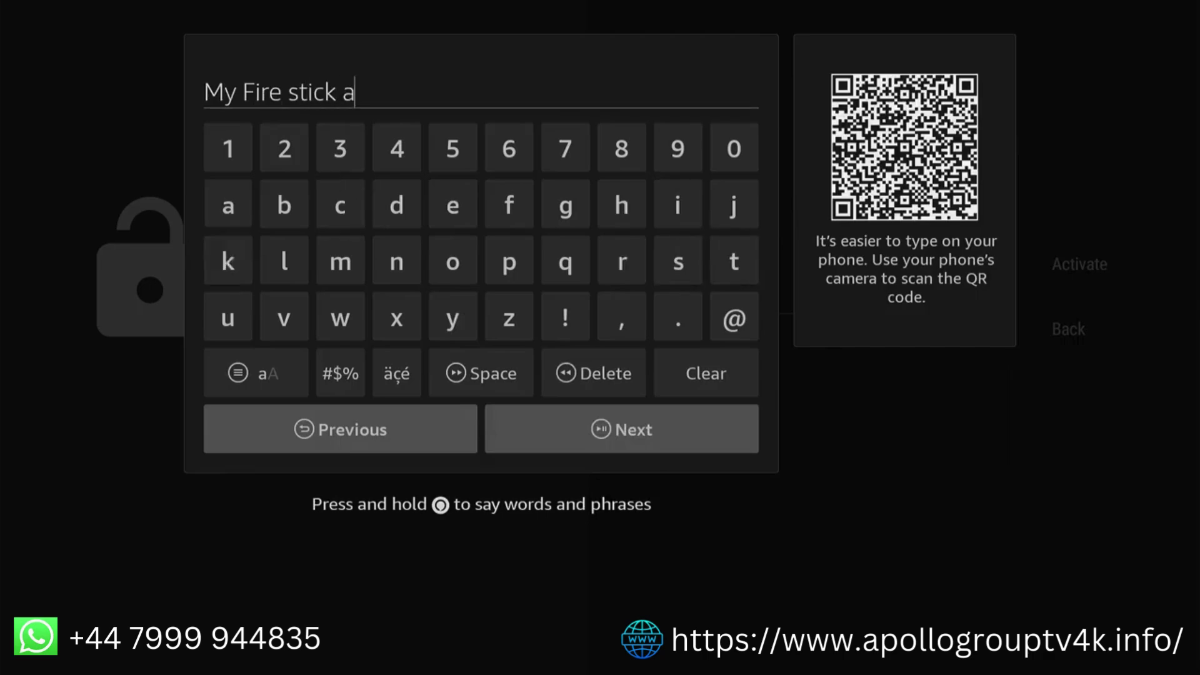
key(Down)
key(Down)
key(Down)
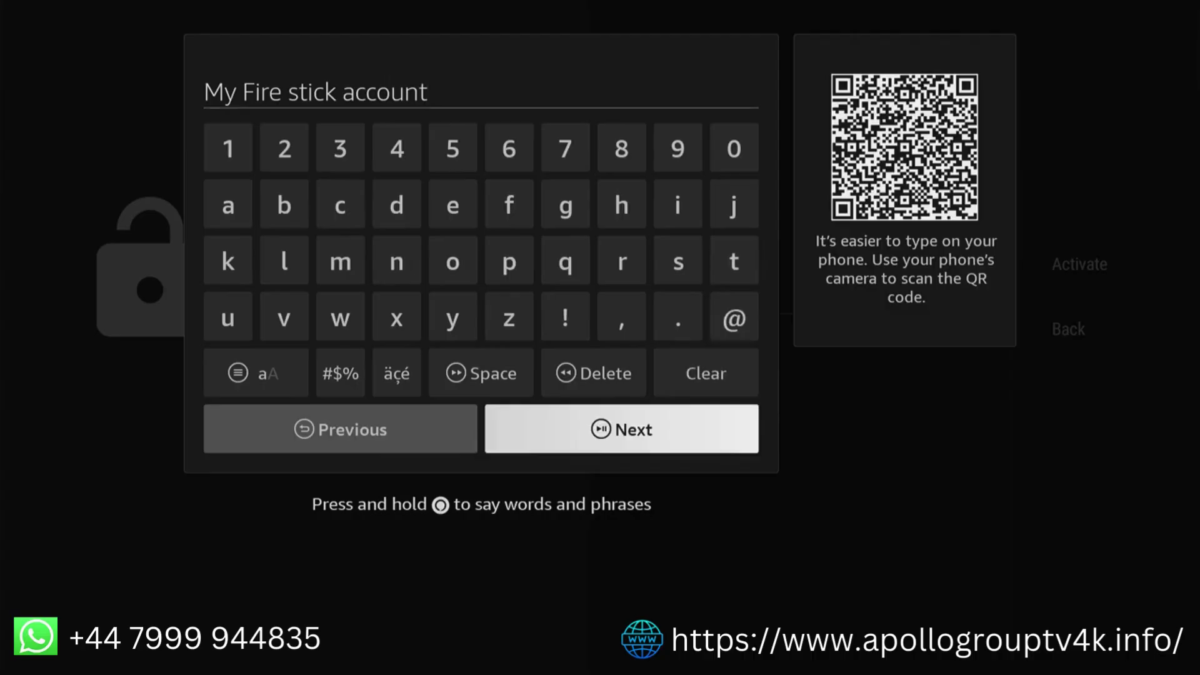
key(Return)
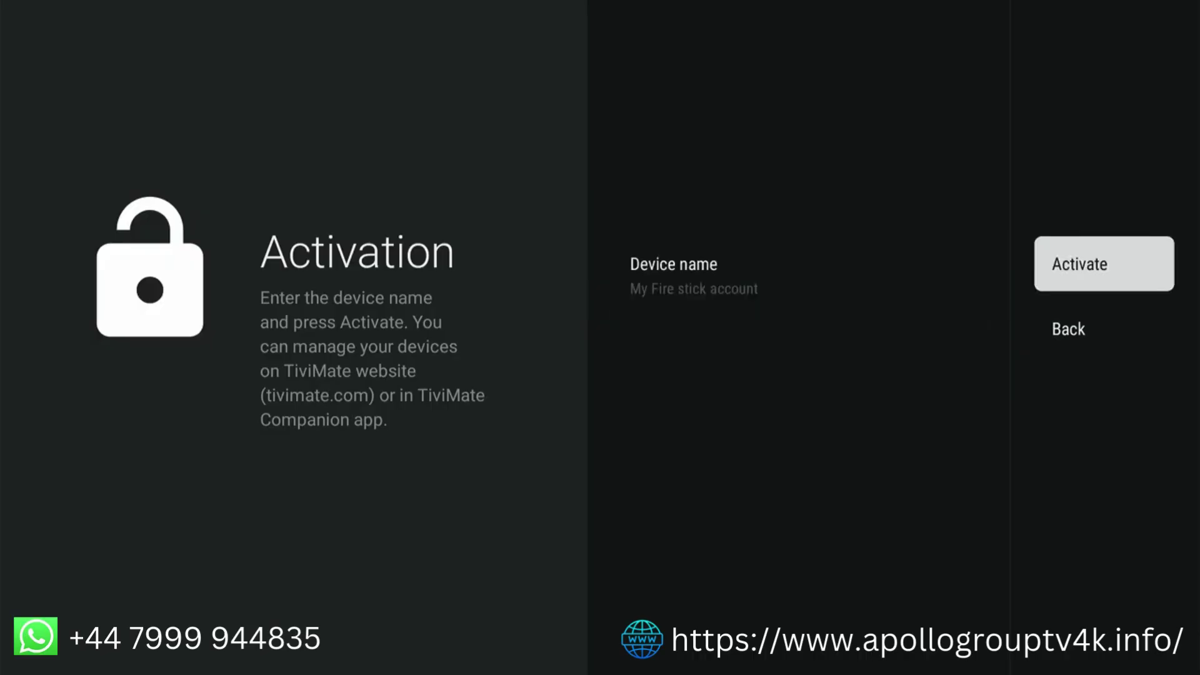
key(Return)
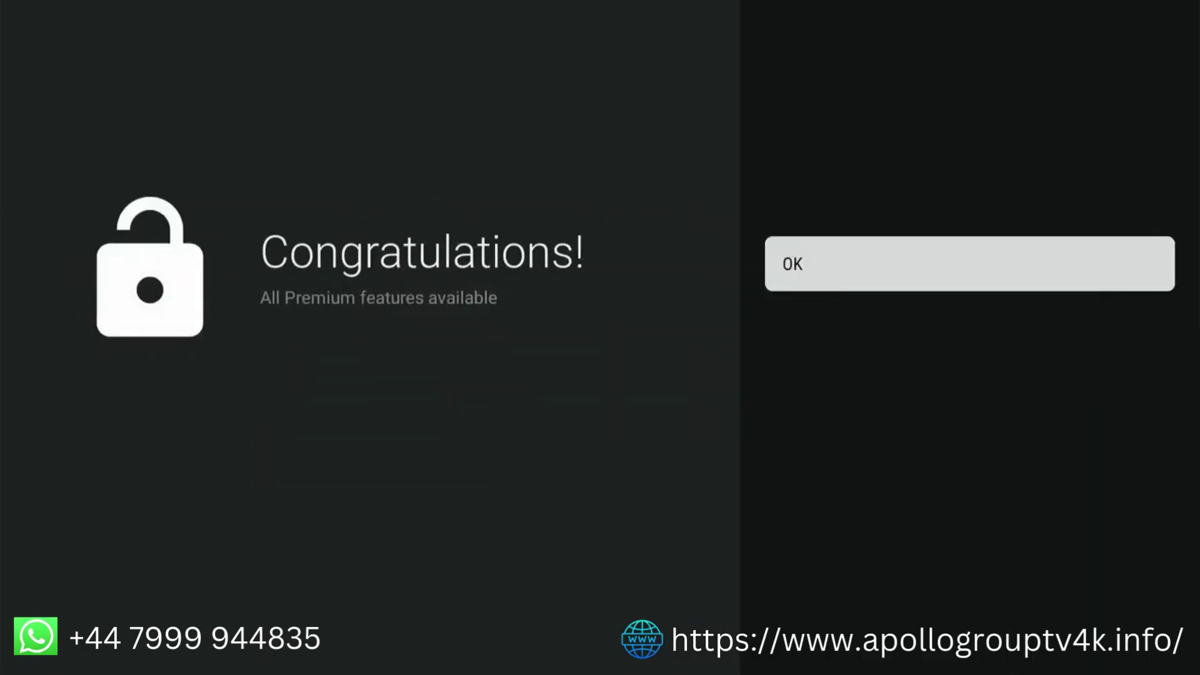
Dismiss the Congratulations message to return to TiviMate's Settings menu with Premium active
key(Return)
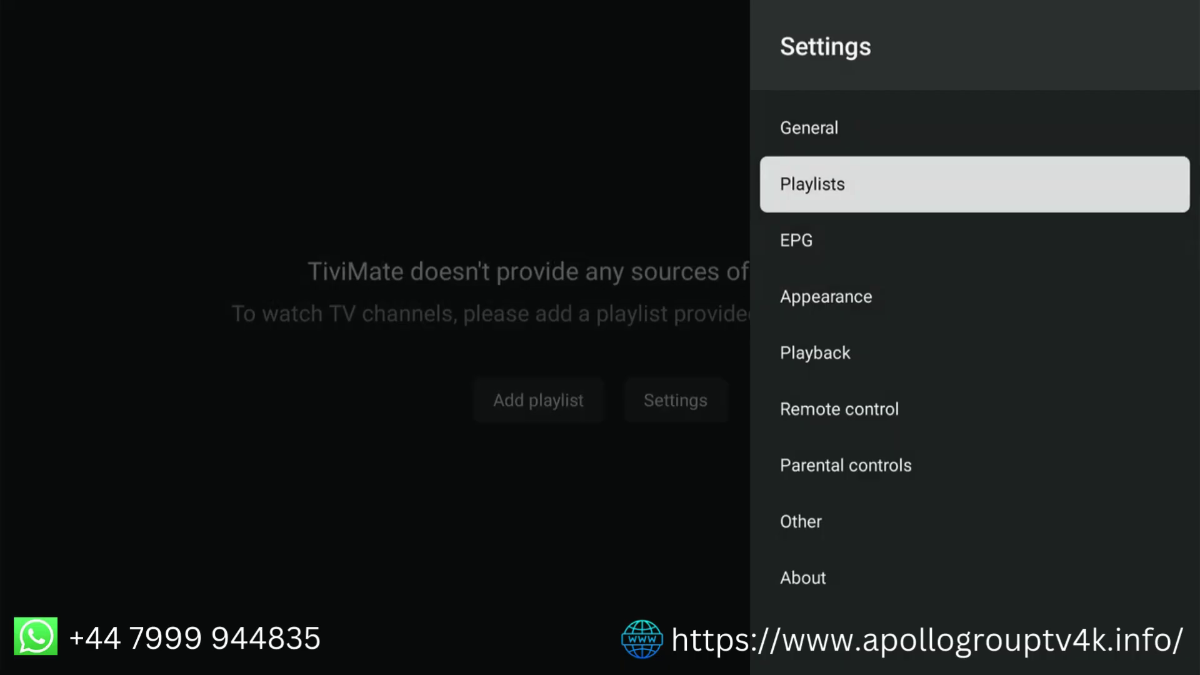